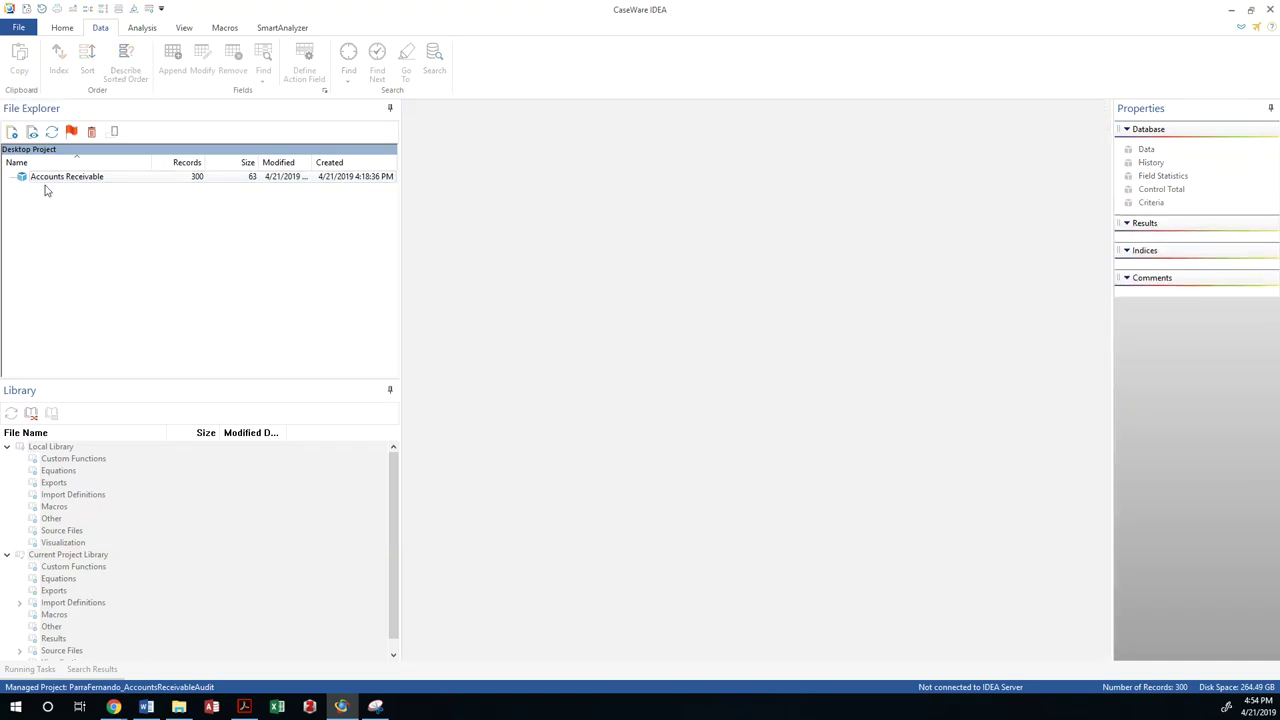
# Step: Open the Accounts Receivable database and narrow, then slightly widen, its SCHEMALOCATION column
pyautogui.click(57, 182)
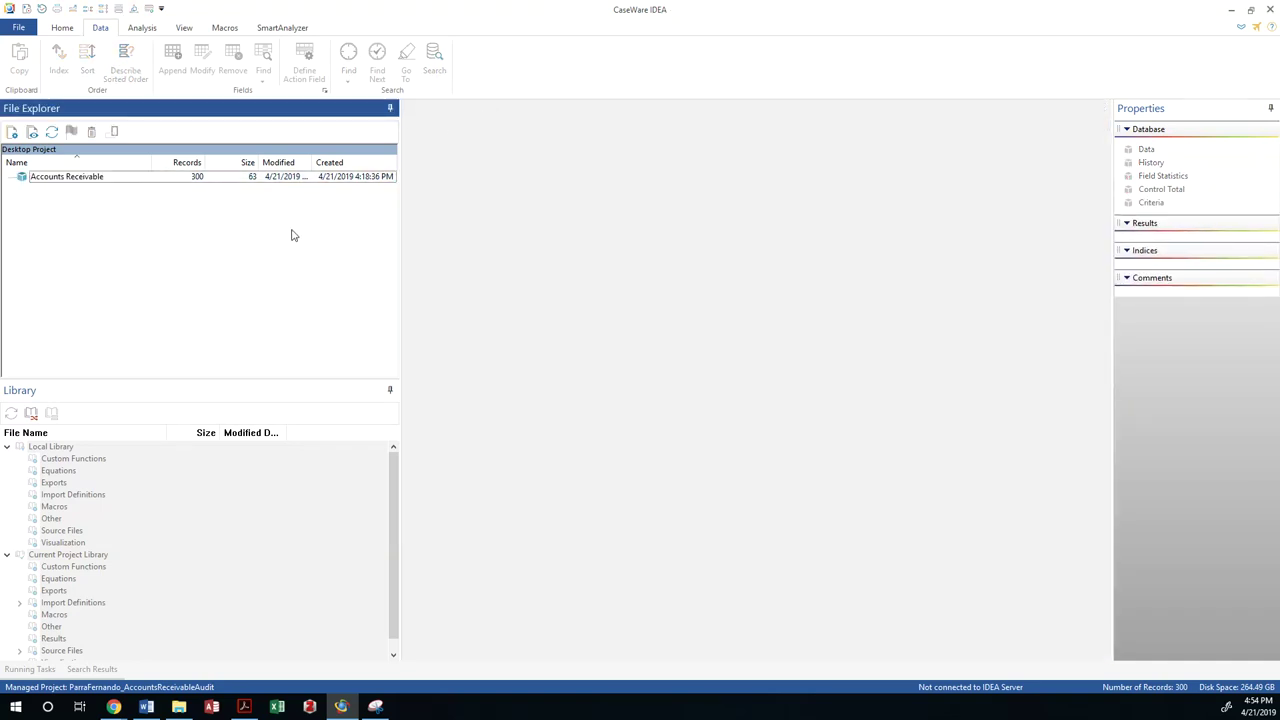
pyautogui.click(94, 179)
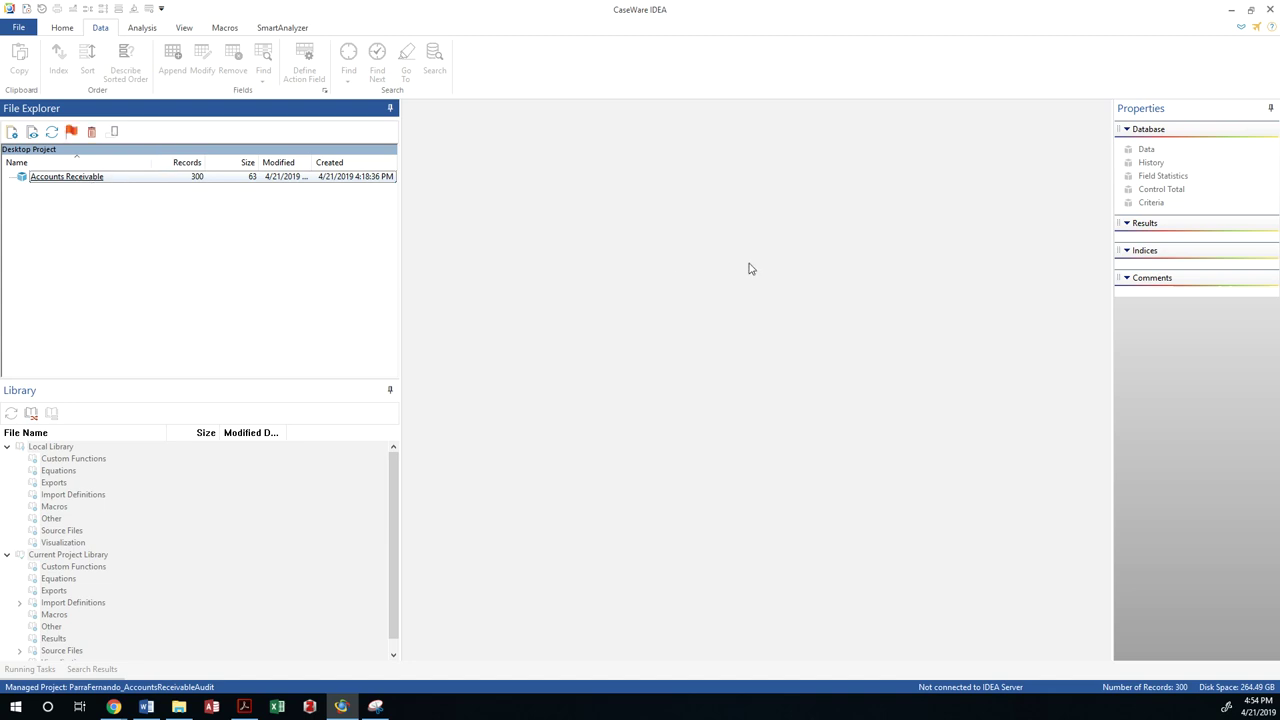
pyautogui.doubleClick(47, 180)
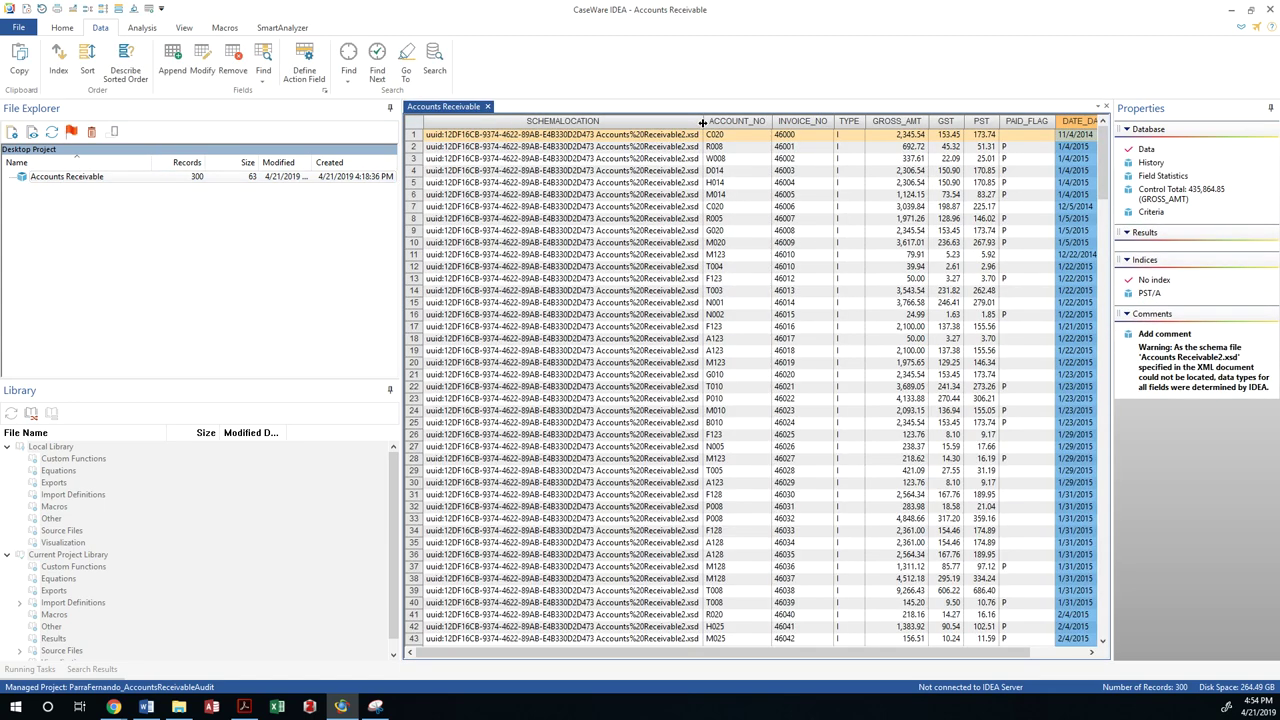
pyautogui.moveTo(703, 122); pyautogui.dragTo(519, 122)
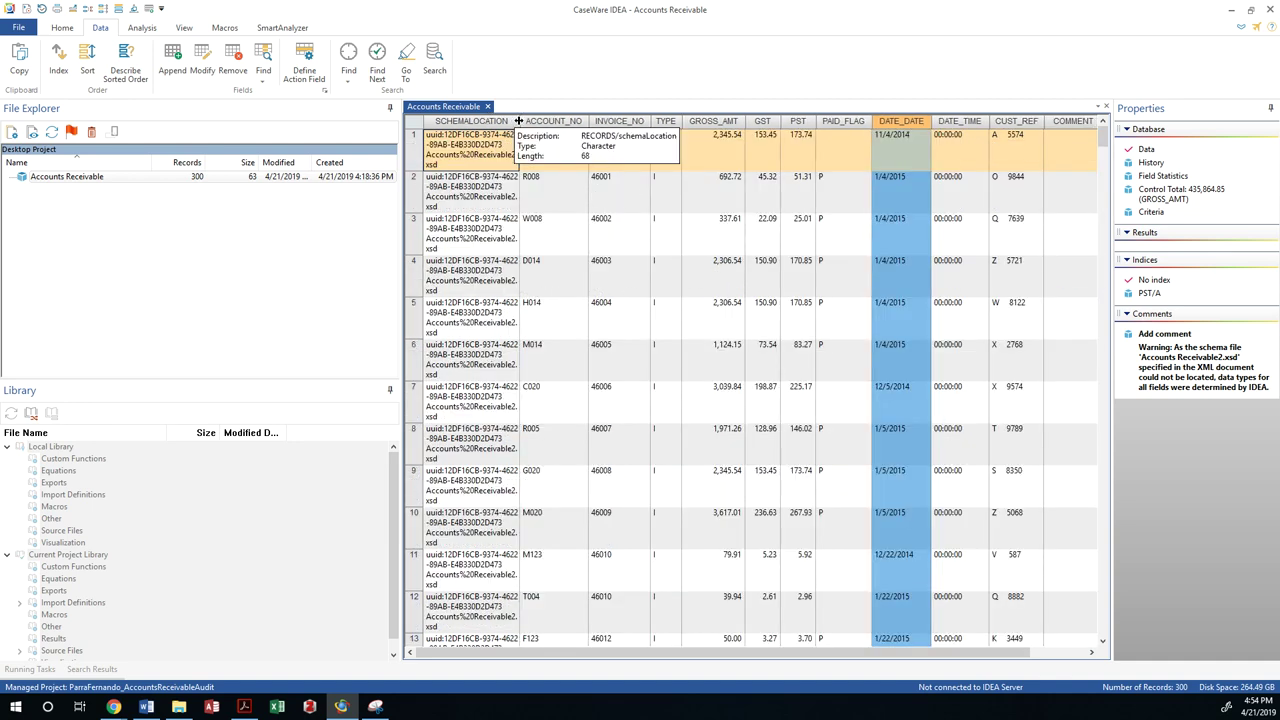
pyautogui.moveTo(519, 121); pyautogui.dragTo(553, 121)
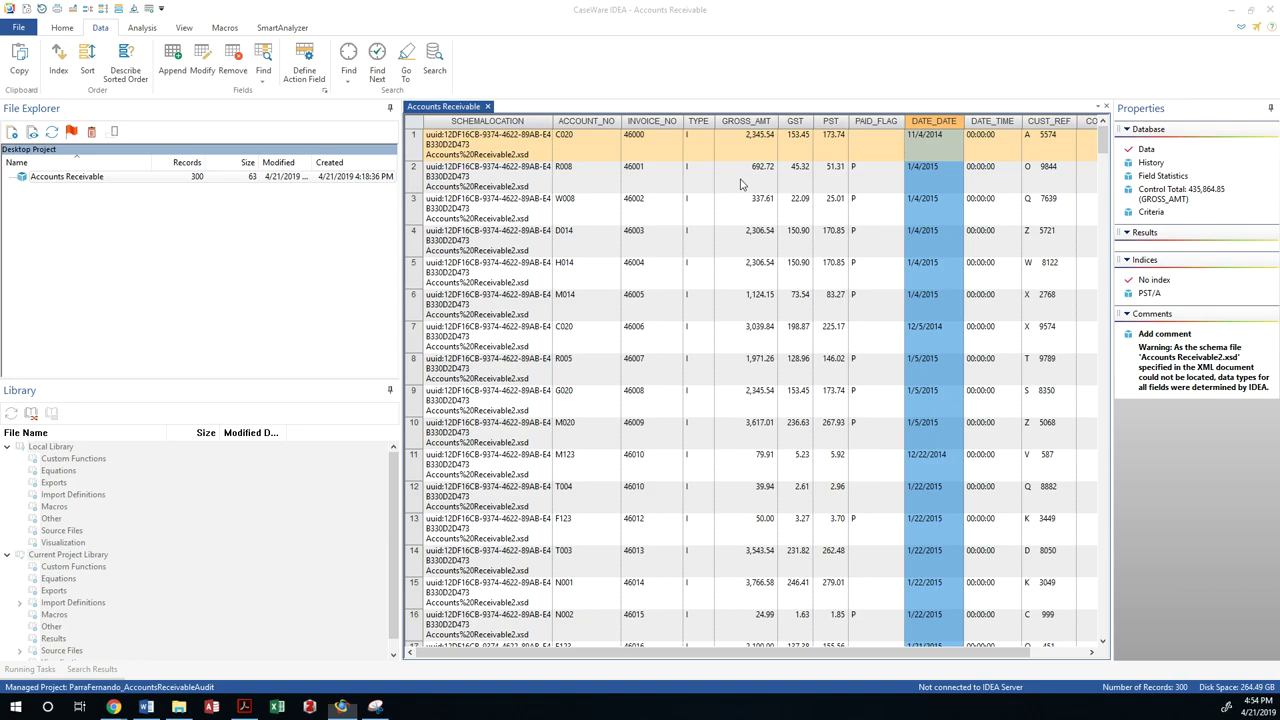
# Step: Switch to the workbook PDF and scroll to Exercise 2D's control-total tables on page 44
pyautogui.hotkey('alt', 'Tab')
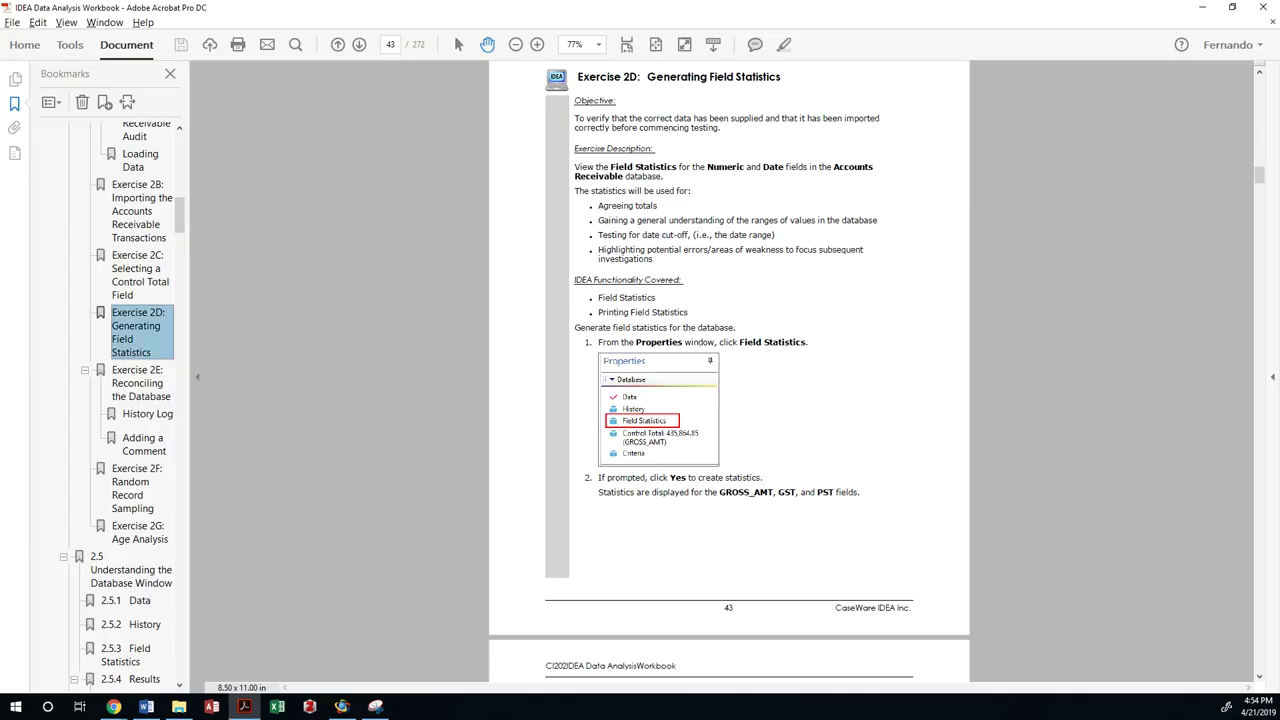
pyautogui.scroll(10, 808, 345)
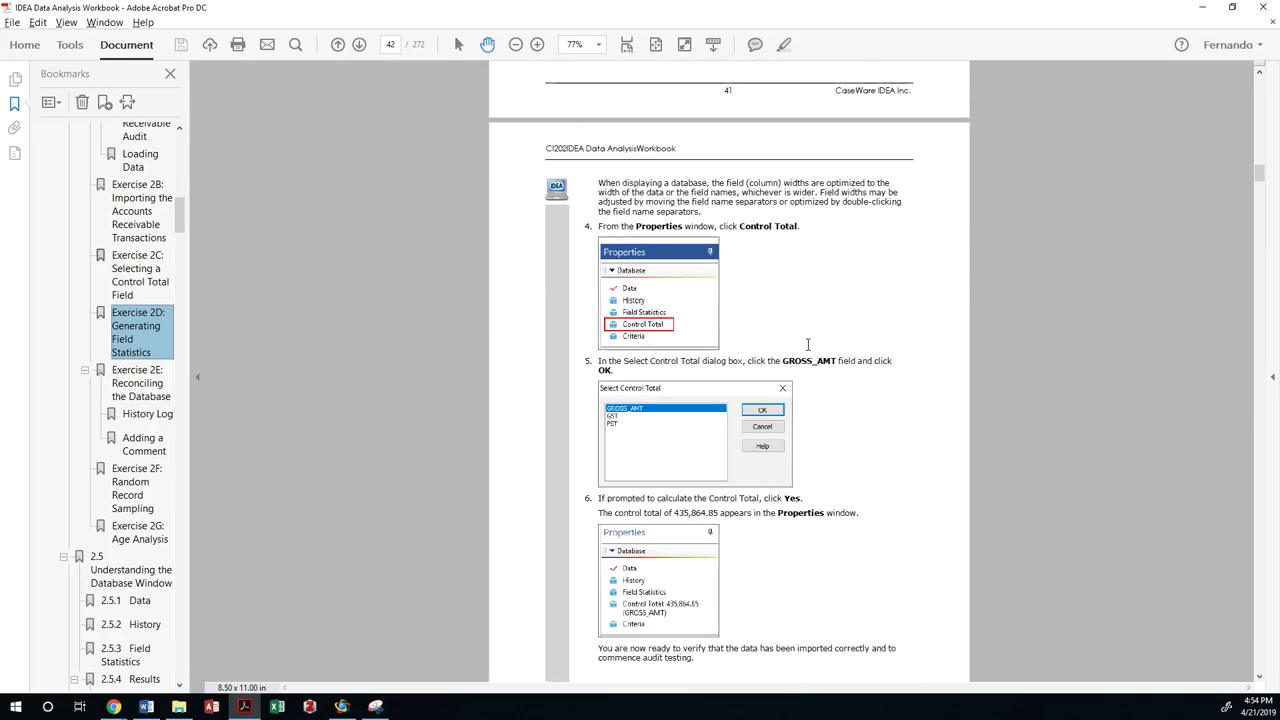
pyautogui.scroll(-5, 732, 341)
pyautogui.scroll(-15, 732, 341)
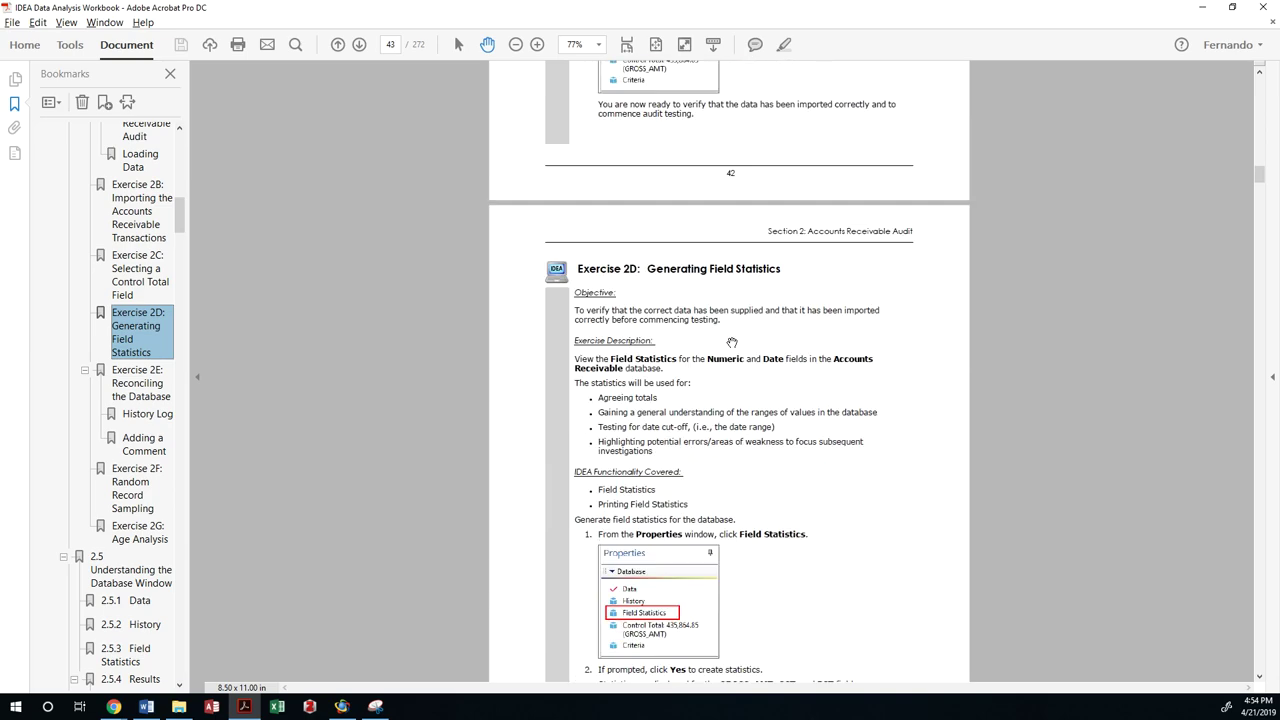
pyautogui.scroll(-6, 732, 341)
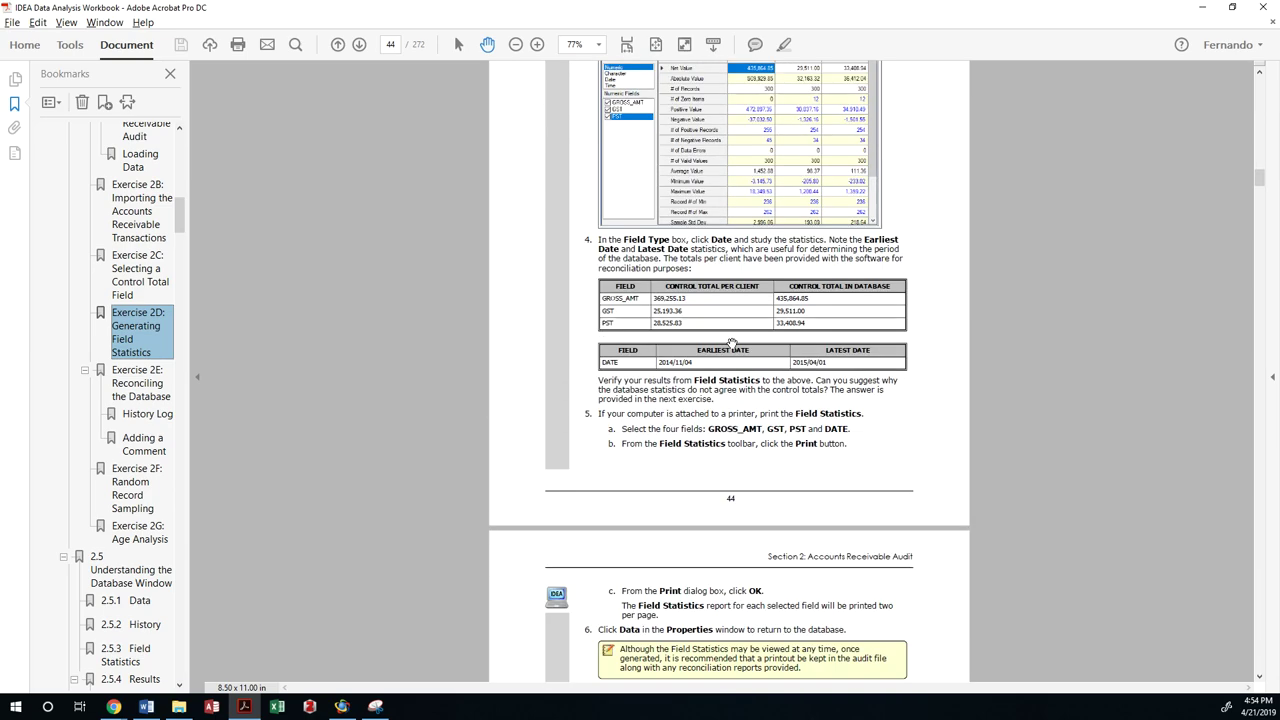
pyautogui.scroll(3, 732, 341)
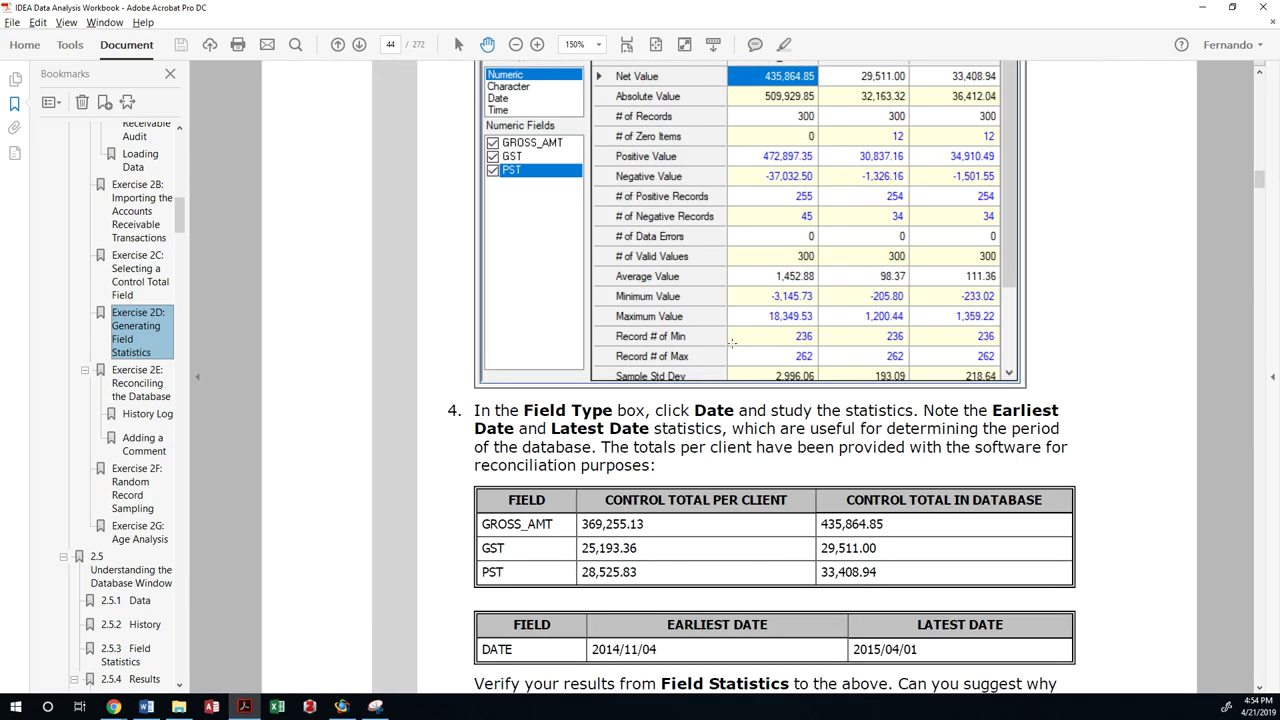
pyautogui.scroll(-3, 757, 428)
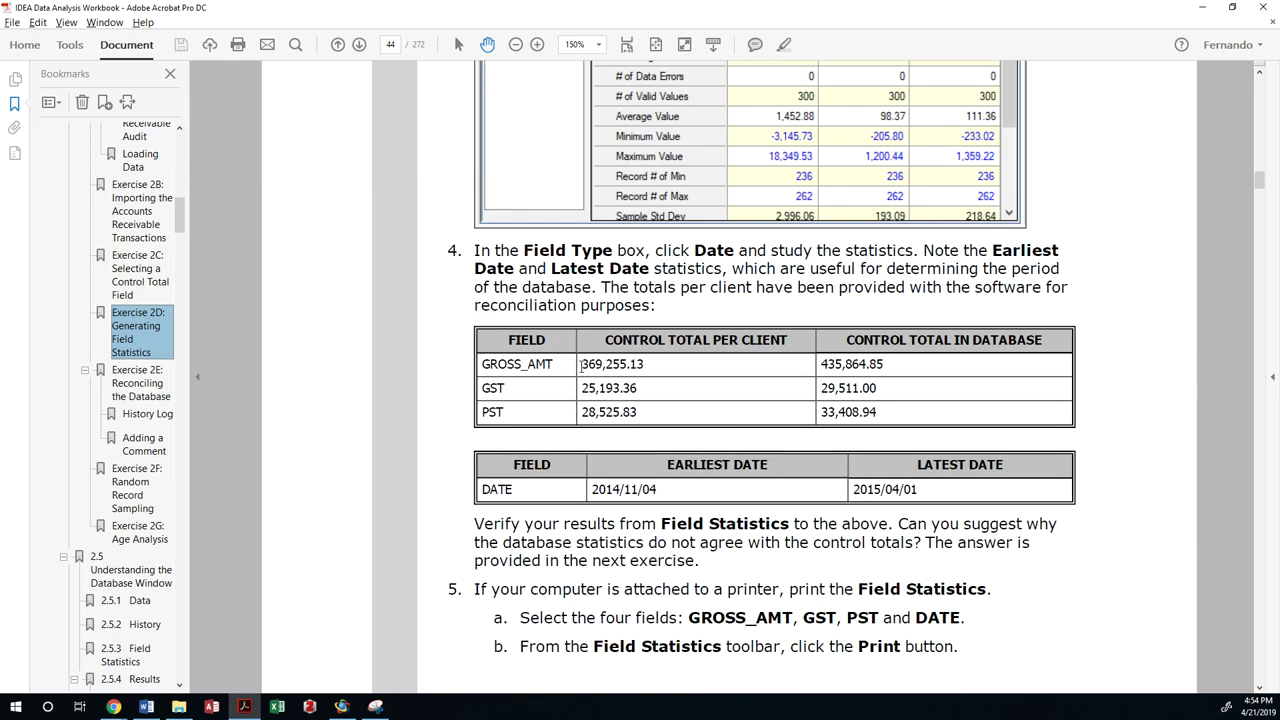
# Step: Highlight the GROSS_AMT 369,255.13 and GST 25,193.36 control totals and the PST label, then return to IDEA
pyautogui.moveTo(582, 364); pyautogui.dragTo(646, 364)
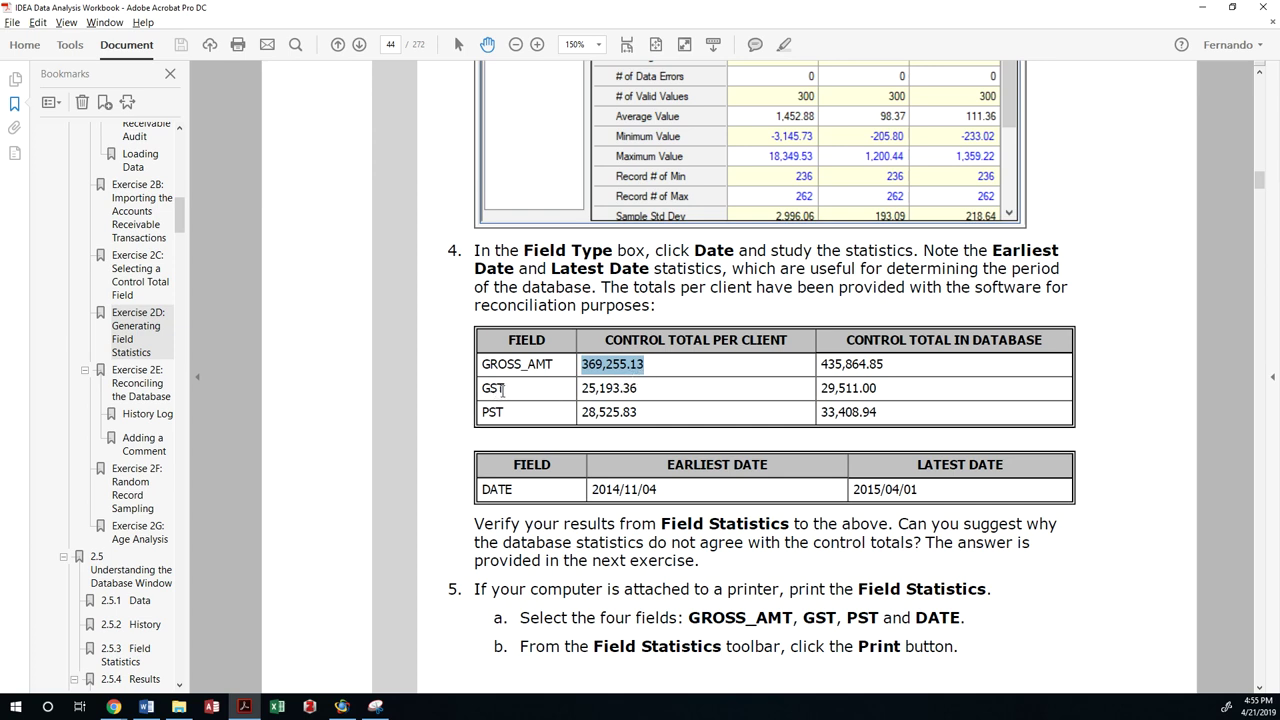
pyautogui.click(639, 390)
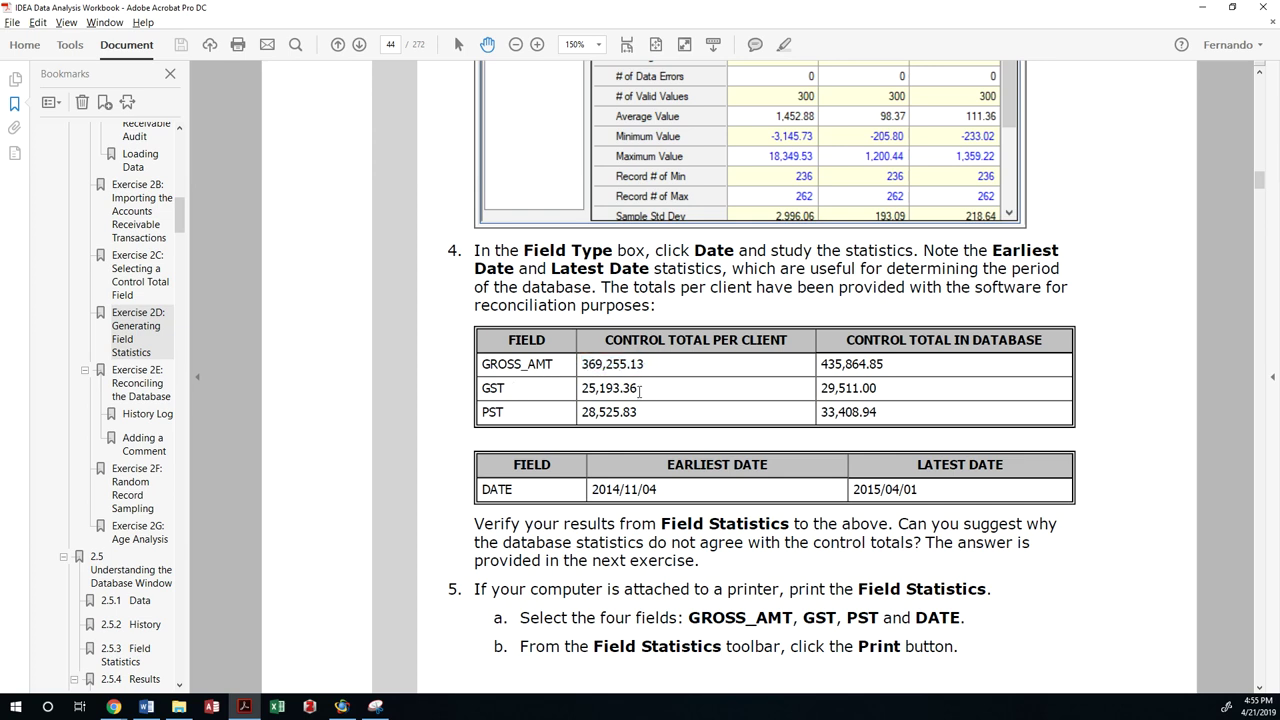
pyautogui.moveTo(638, 390); pyautogui.dragTo(583, 389)
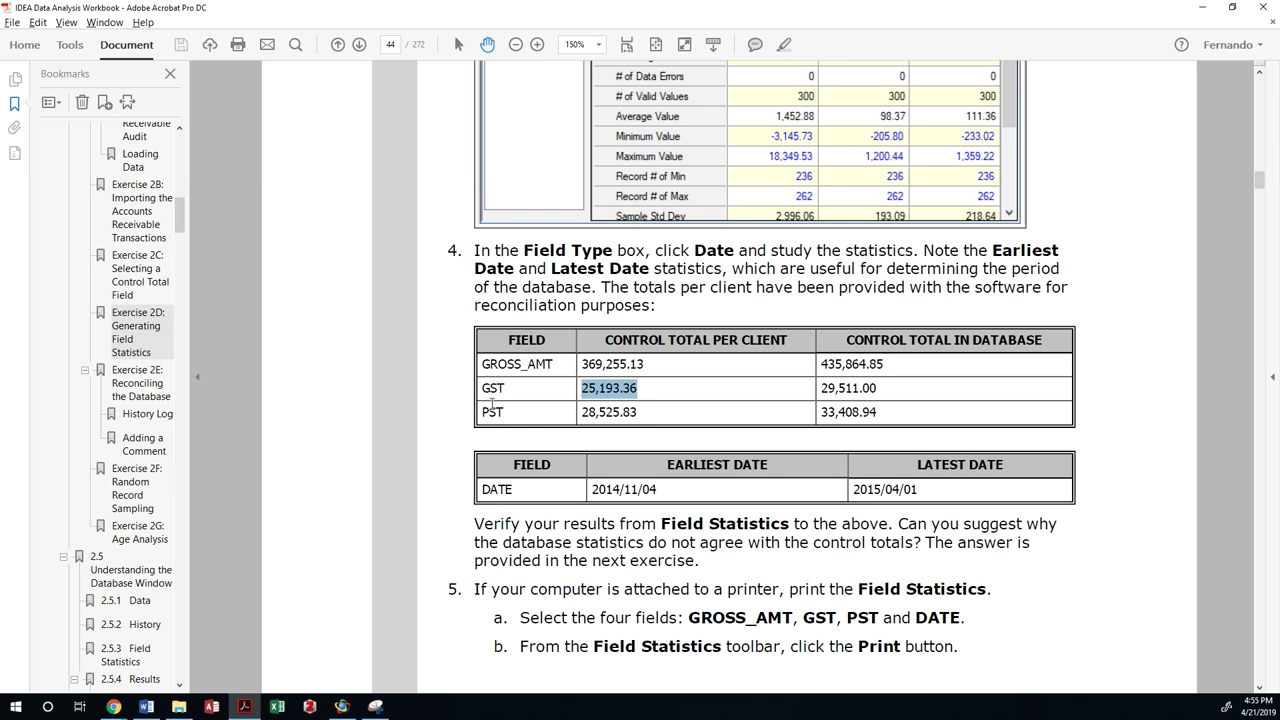
pyautogui.moveTo(486, 412); pyautogui.dragTo(506, 412)
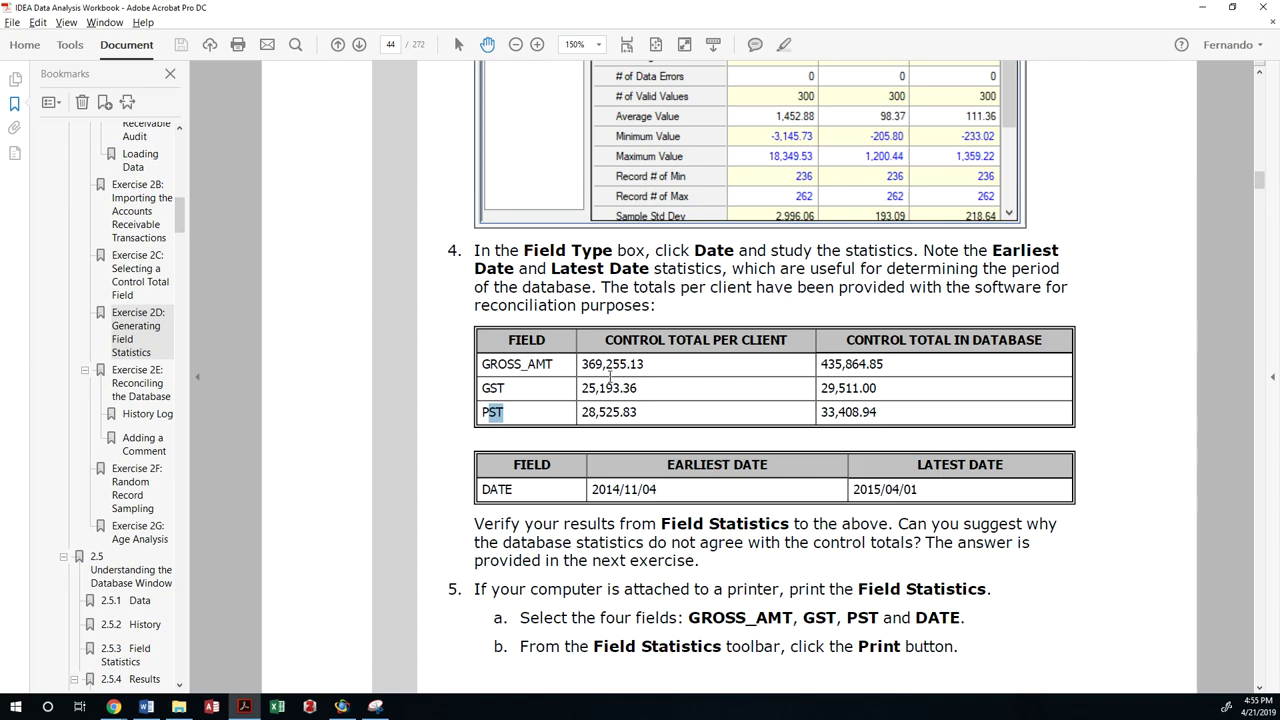
pyautogui.hotkey('alt', 'Tab')
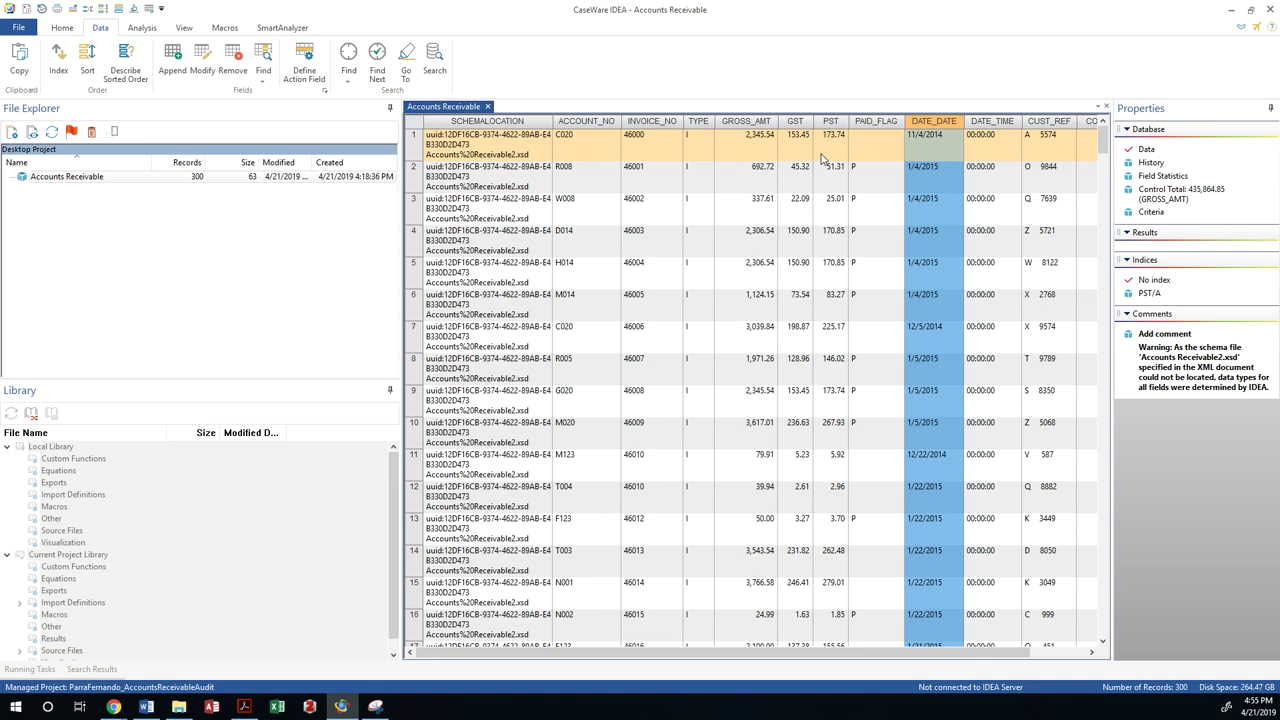
# Step: Display Field Statistics for the GROSS_AMT column and cross-check against the workbook PDF
pyautogui.click(743, 120)
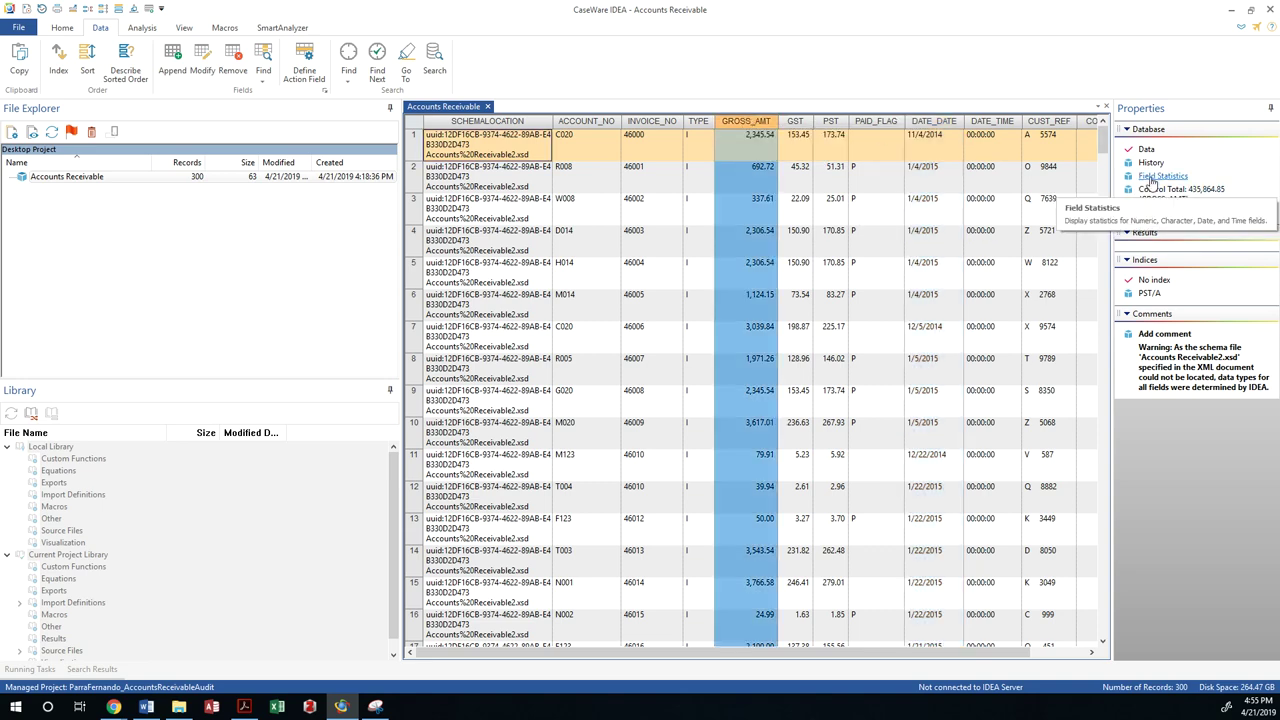
pyautogui.click(1160, 176)
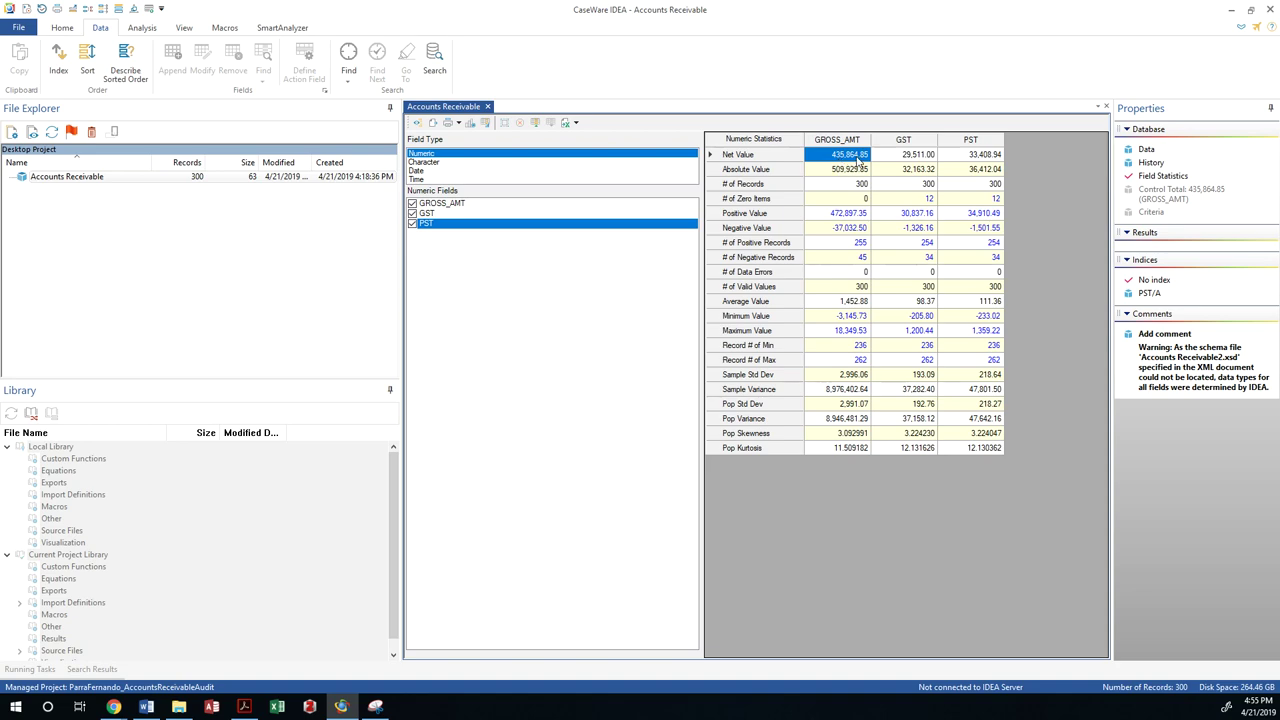
pyautogui.hotkey('alt', 'Tab')
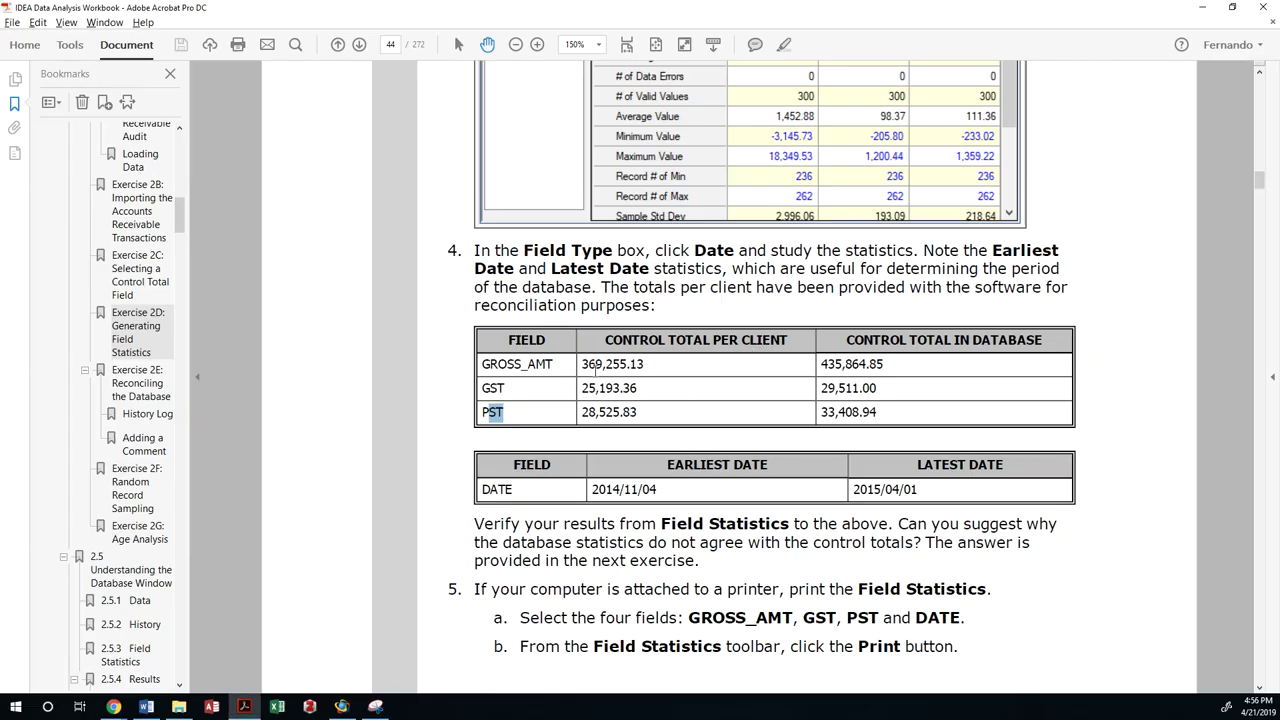
pyautogui.hotkey('alt', 'Tab')
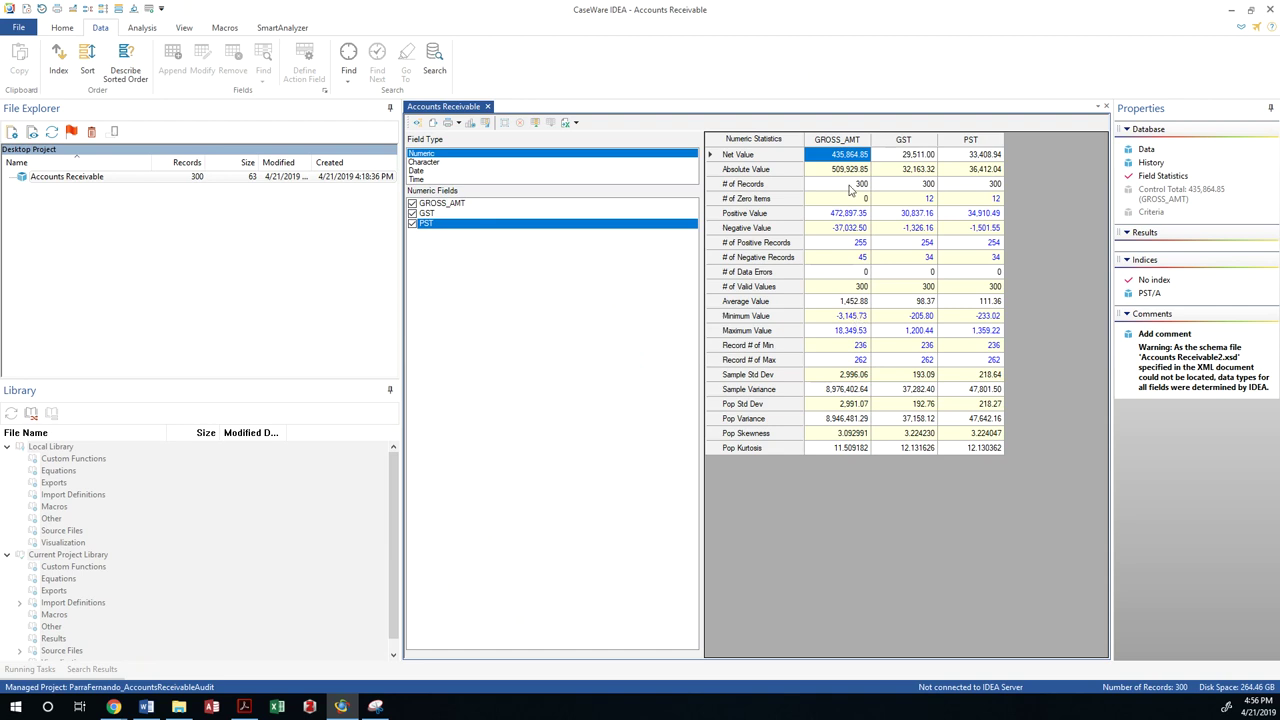
# Step: List the 45 negative GROSS_AMT records and check the comments on rows 7, 20, 33 and 40
pyautogui.doubleClick(865, 258)
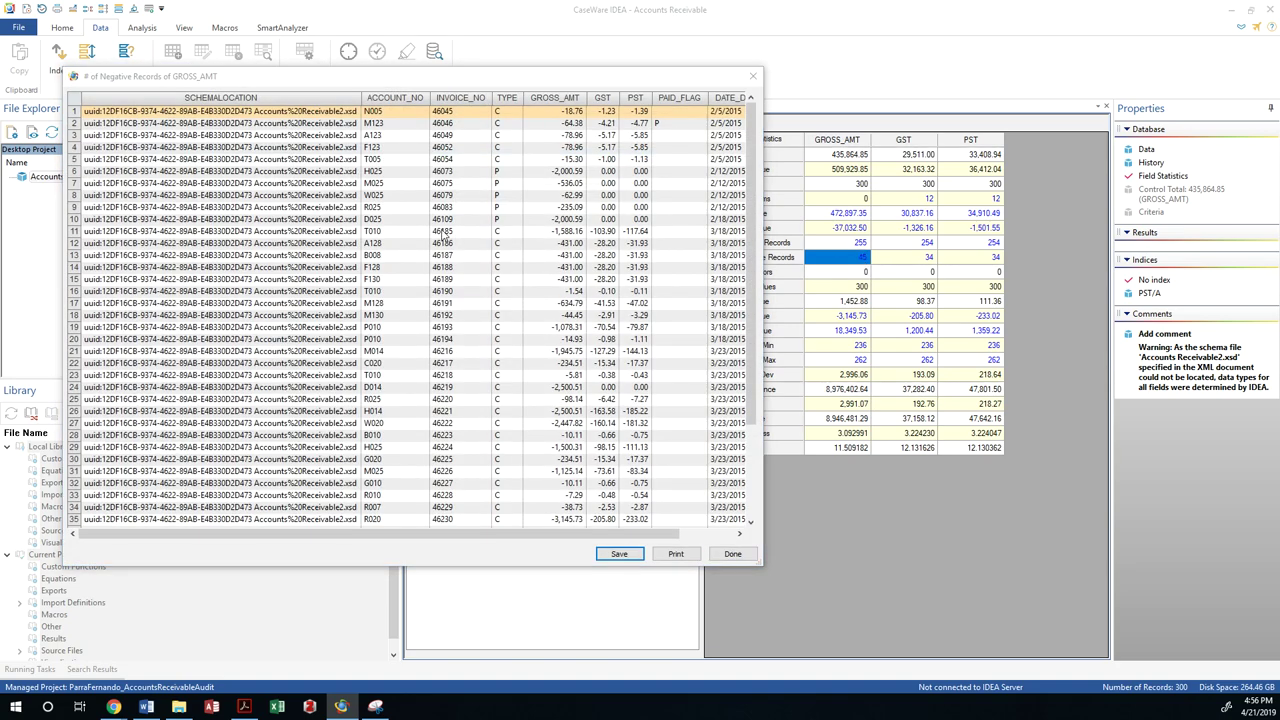
pyautogui.moveTo(605, 533); pyautogui.dragTo(660, 527)
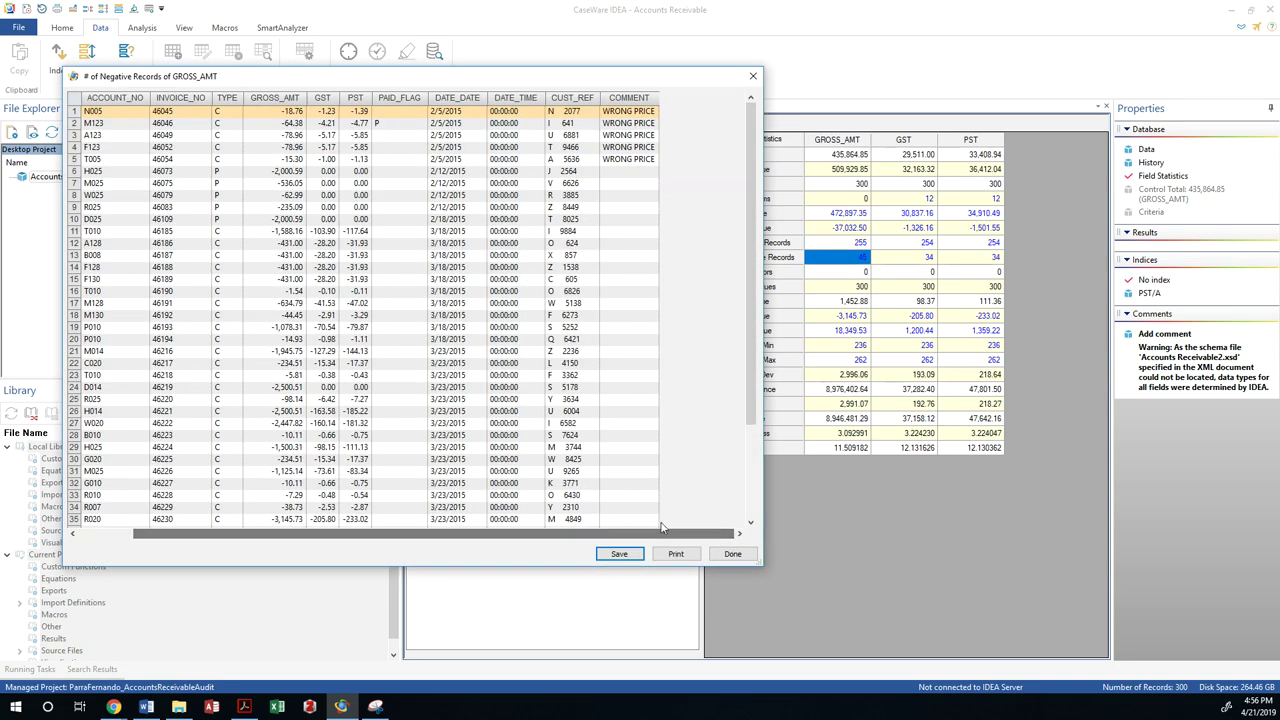
pyautogui.click(626, 124)
pyautogui.click(626, 148)
pyautogui.click(621, 185)
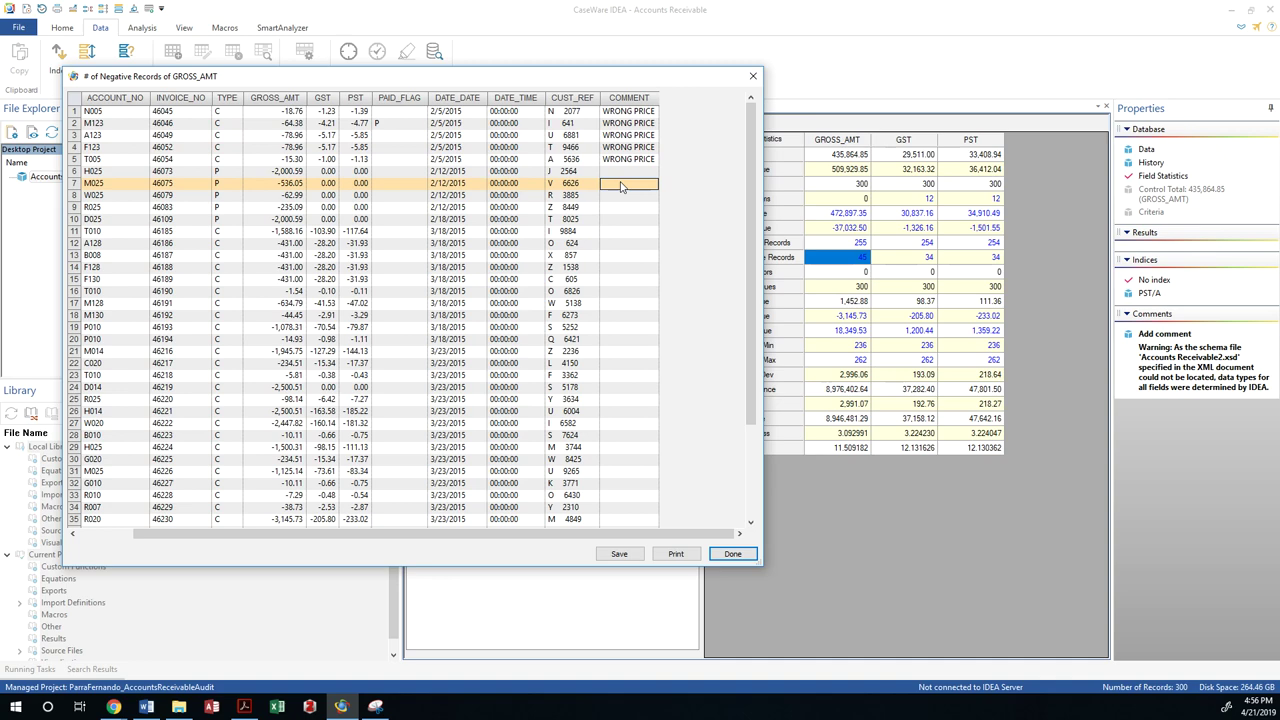
pyautogui.scroll(-3, 643, 370)
pyautogui.scroll(3, 643, 370)
pyautogui.scroll(-1, 628, 300)
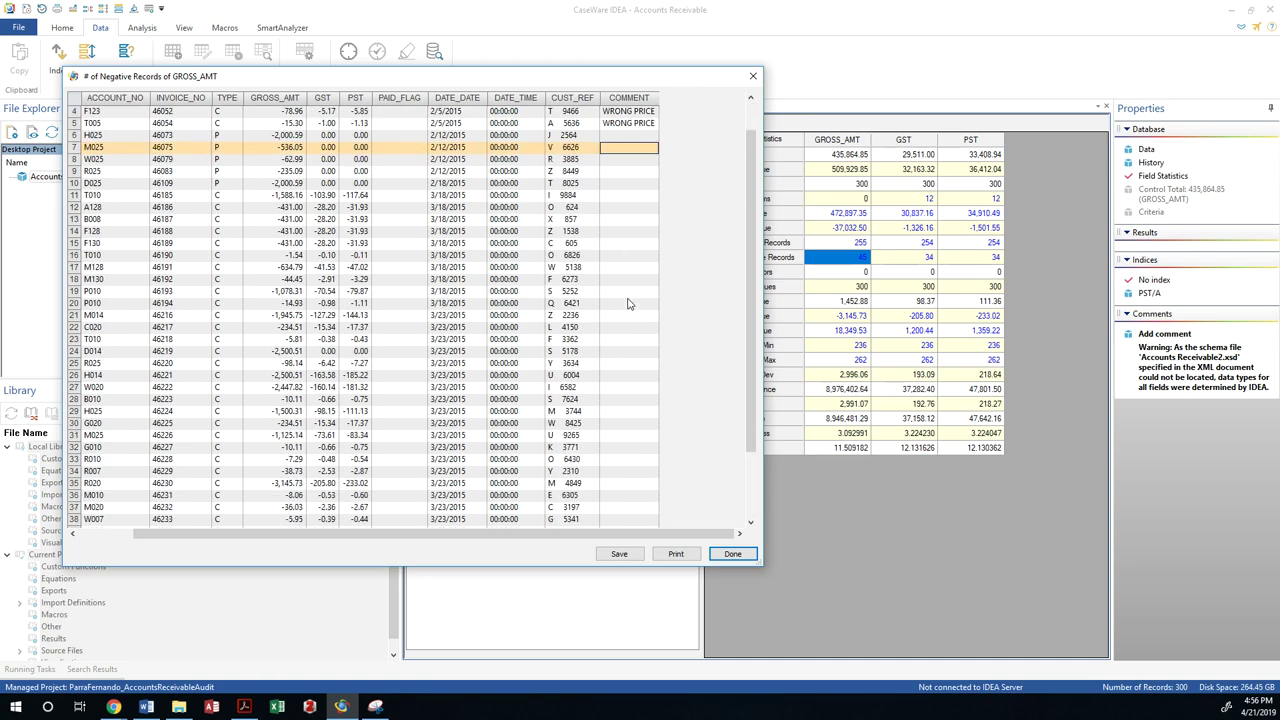
pyautogui.click(627, 300)
pyautogui.scroll(-3, 629, 300)
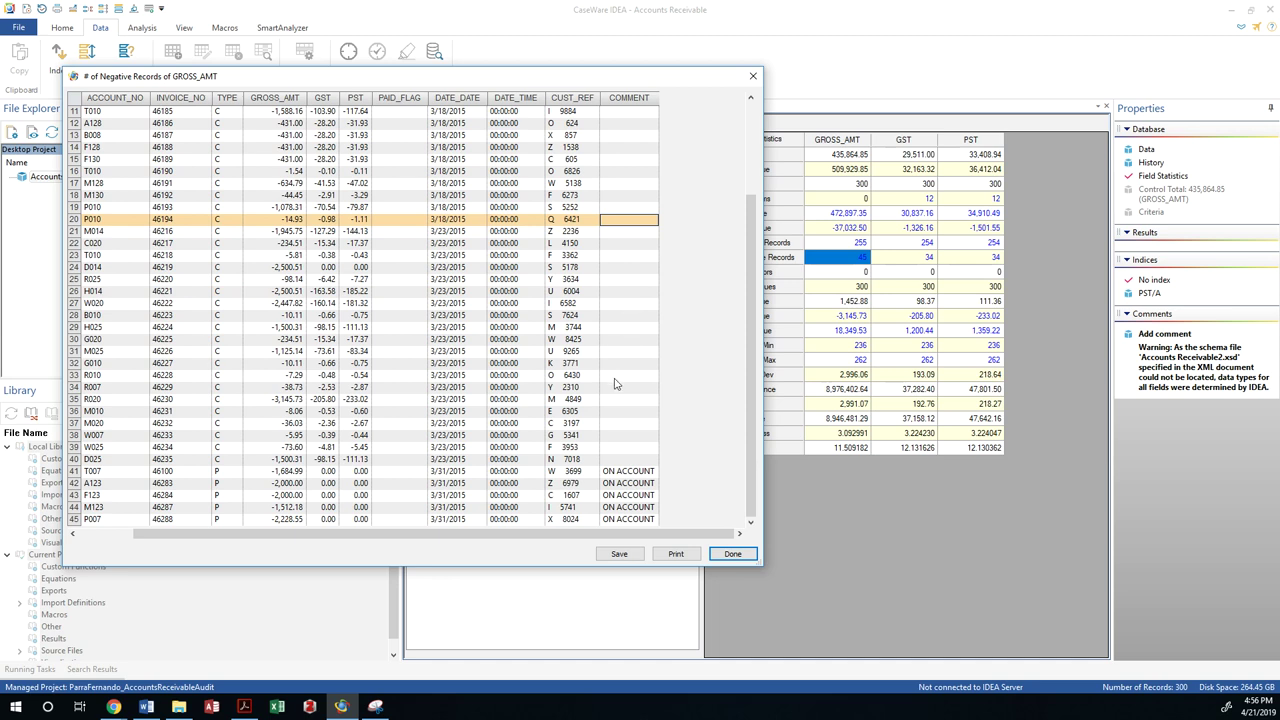
pyautogui.click(613, 378)
pyautogui.click(608, 462)
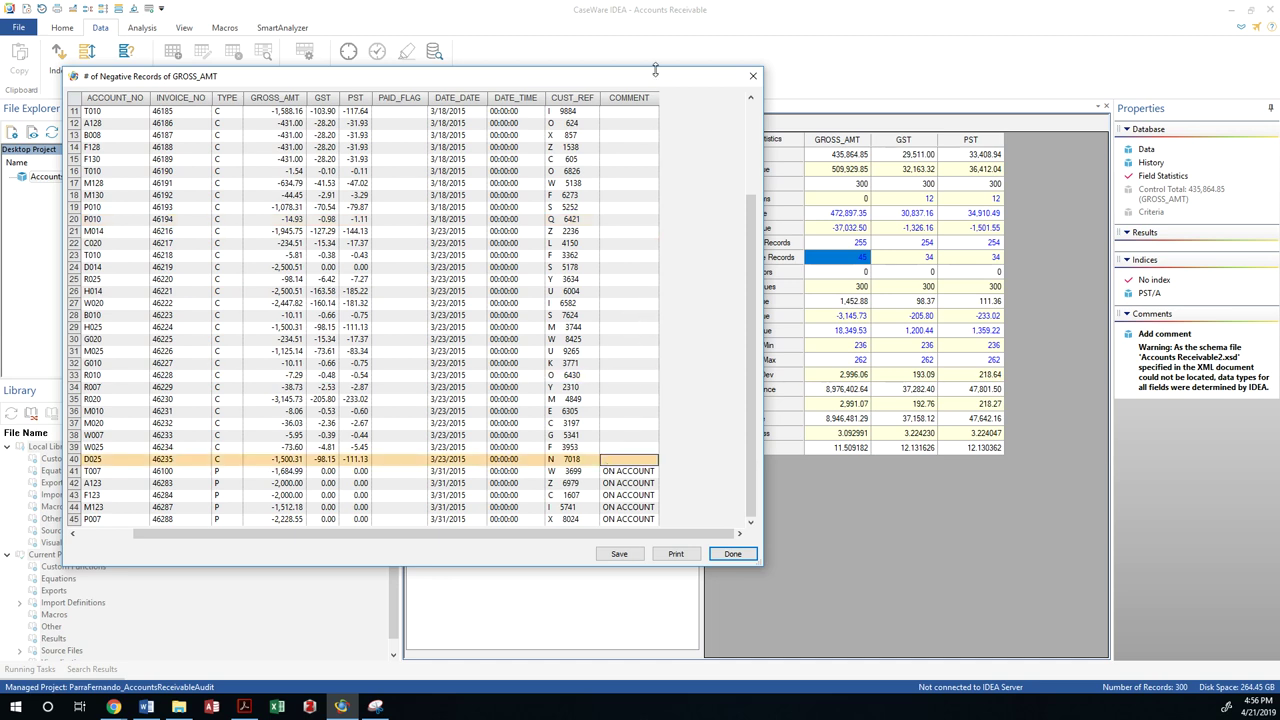
# Step: Widen the COMMENT column and scroll through the negative records list
pyautogui.moveTo(656, 98); pyautogui.dragTo(722, 98)
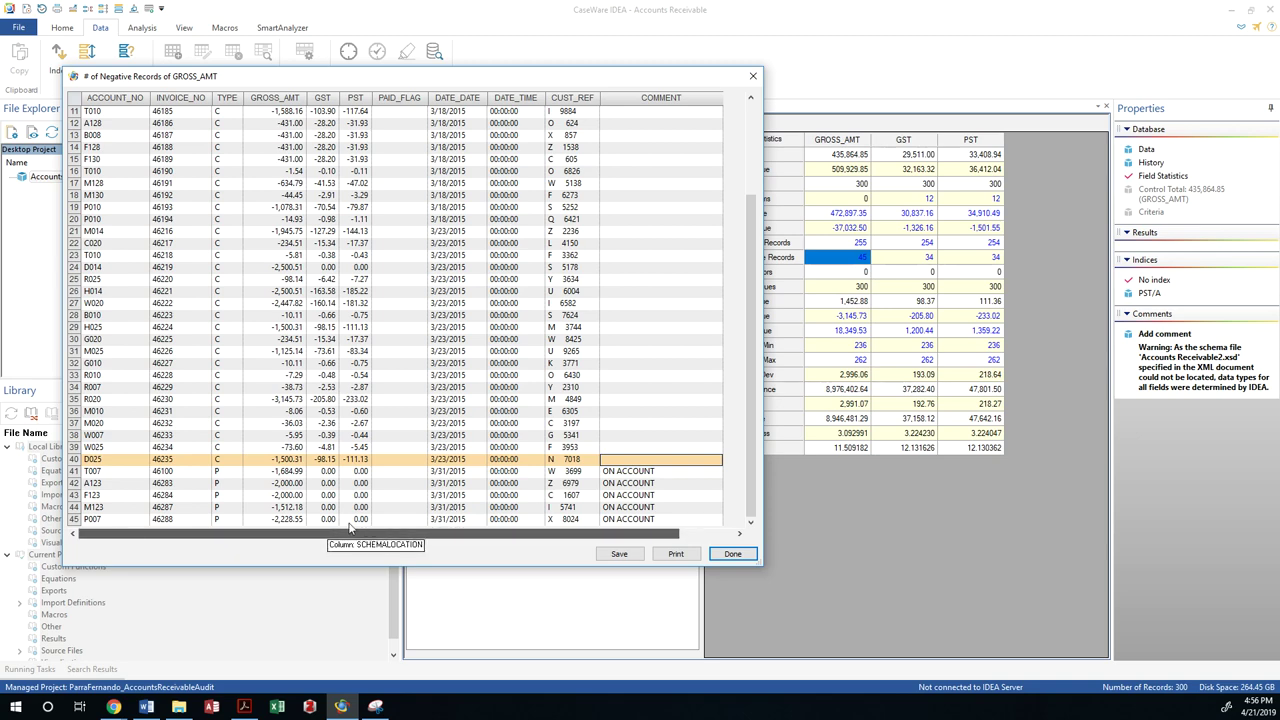
pyautogui.hscroll(-3, 346, 528)
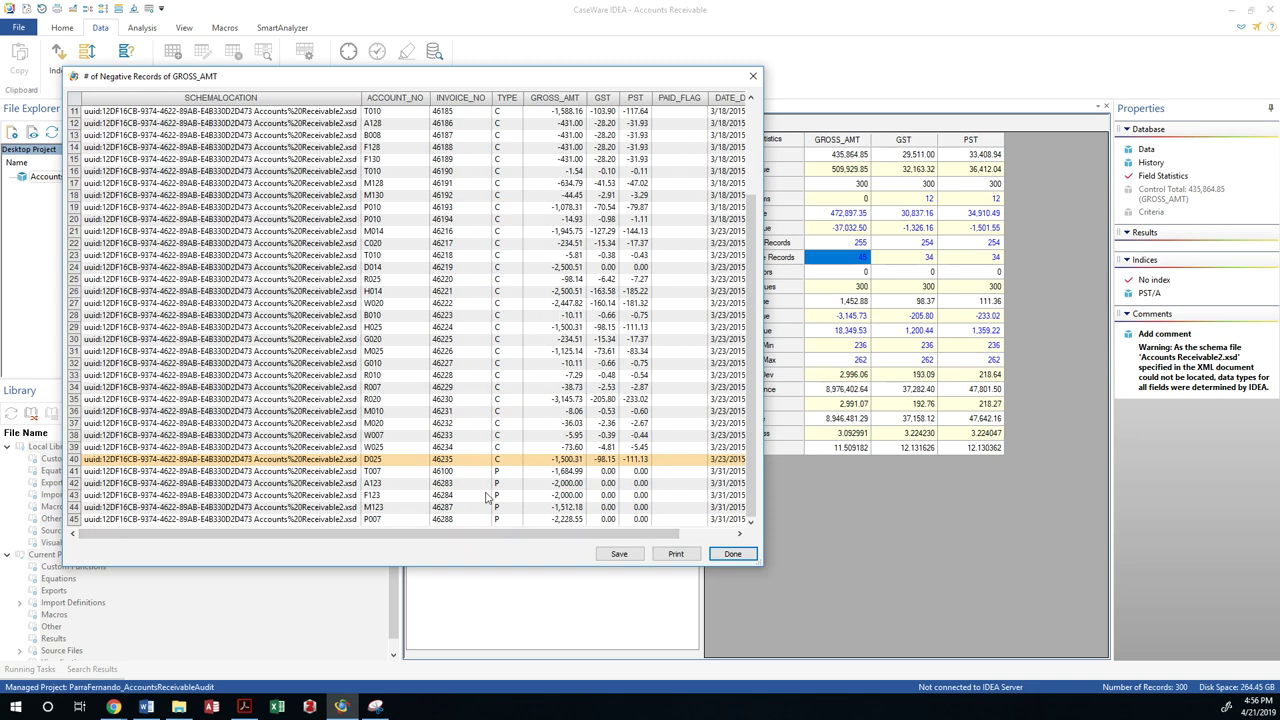
pyautogui.hscroll(3, 468, 528)
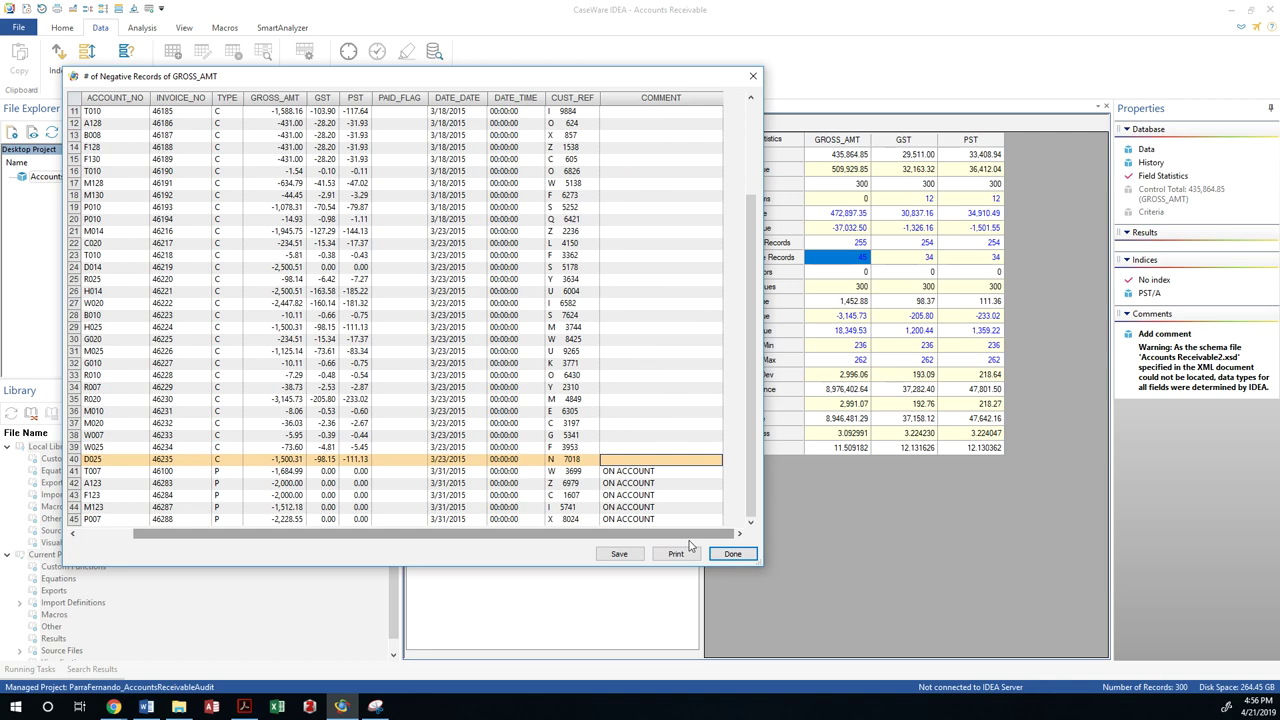
pyautogui.scroll(3, 594, 141)
pyautogui.scroll(-3, 565, 240)
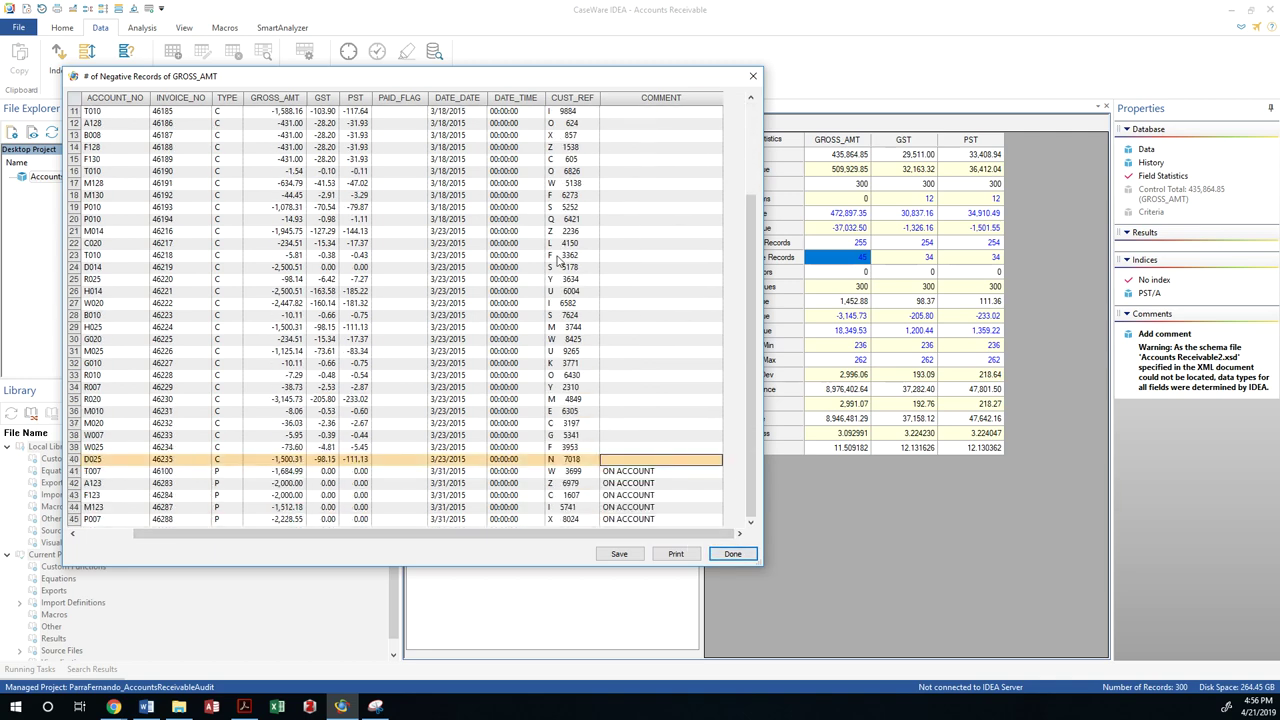
pyautogui.scroll(3, 552, 285)
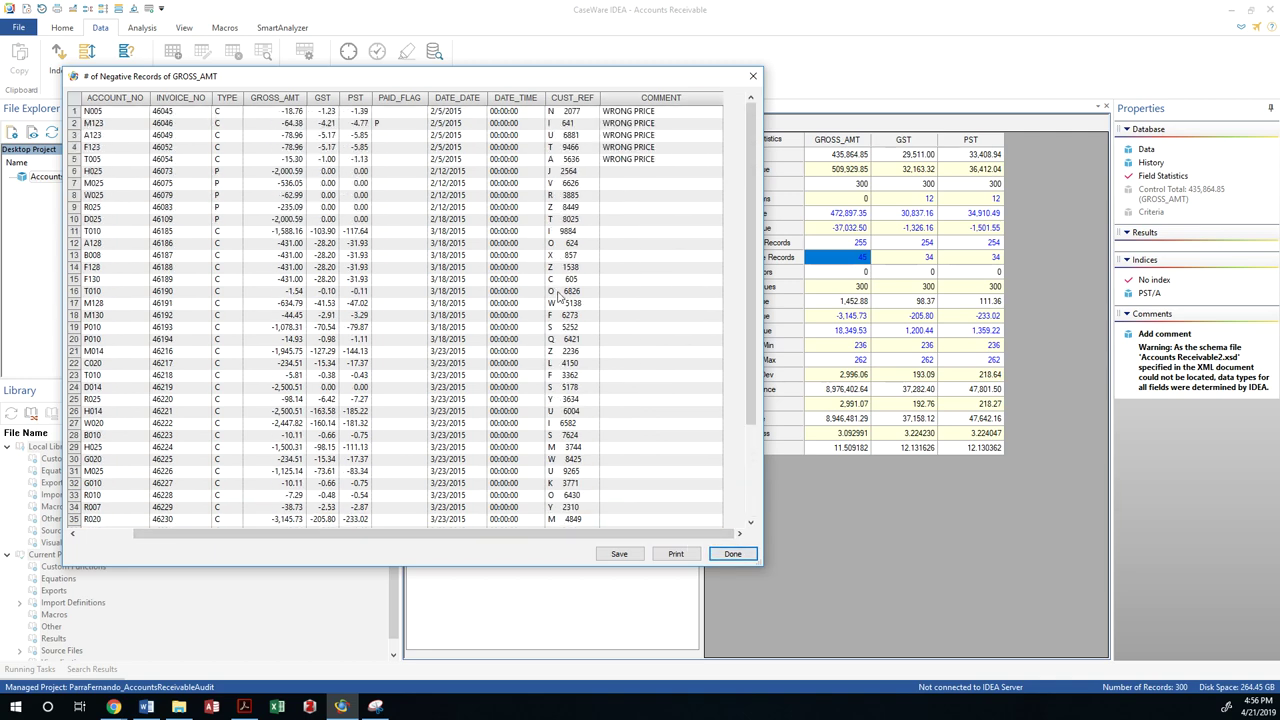
# Step: Close the negative-records list and glance at the workbook instructions
pyautogui.click(733, 554)
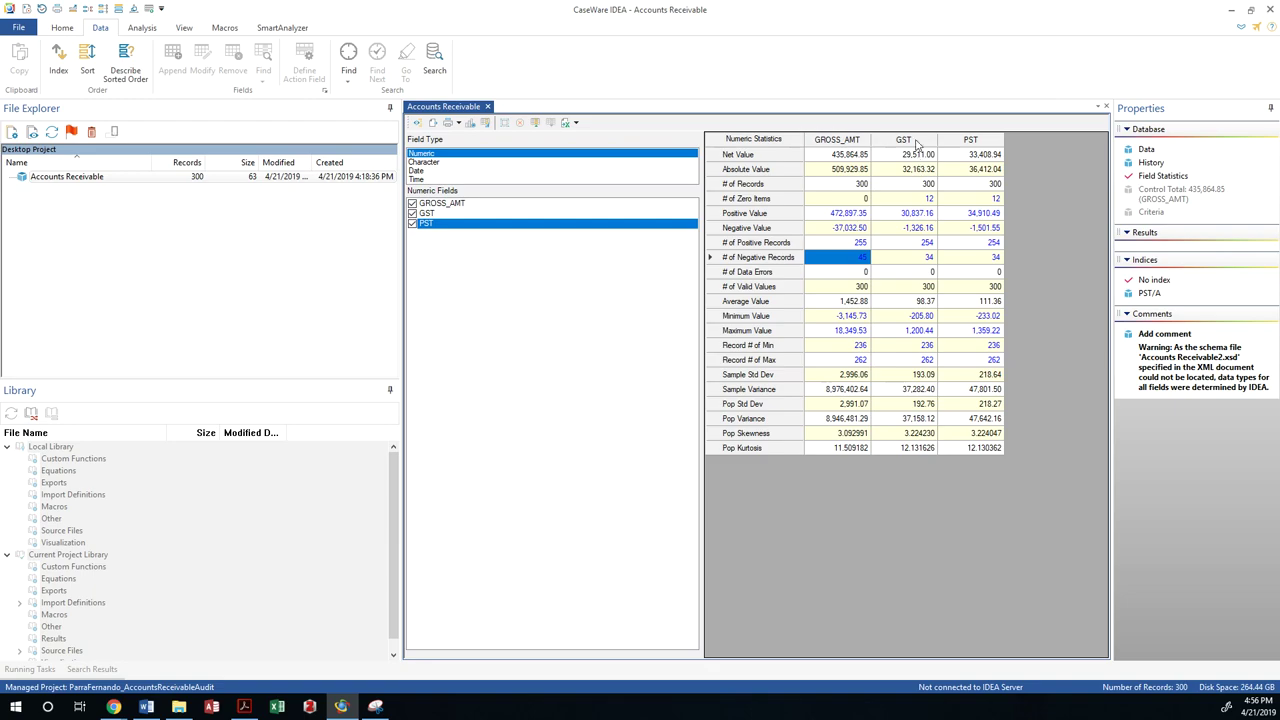
pyautogui.hotkey('alt', 'Tab')
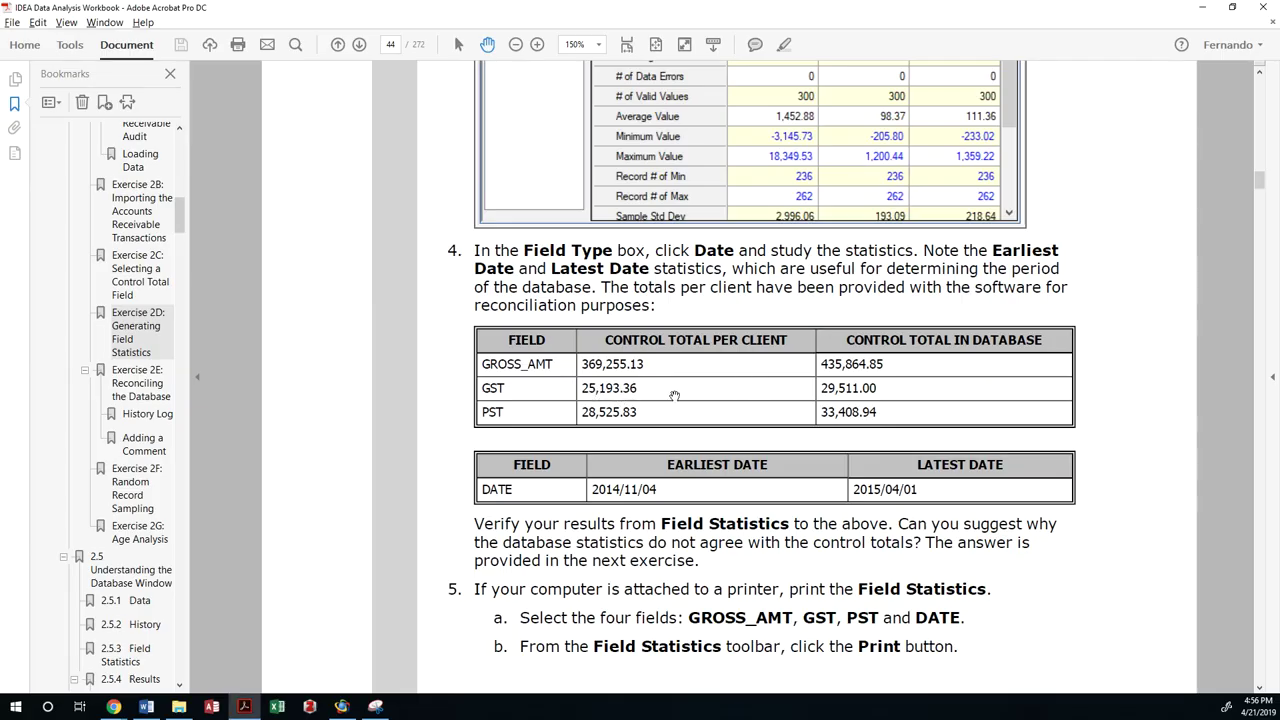
pyautogui.hotkey('alt', 'Tab')
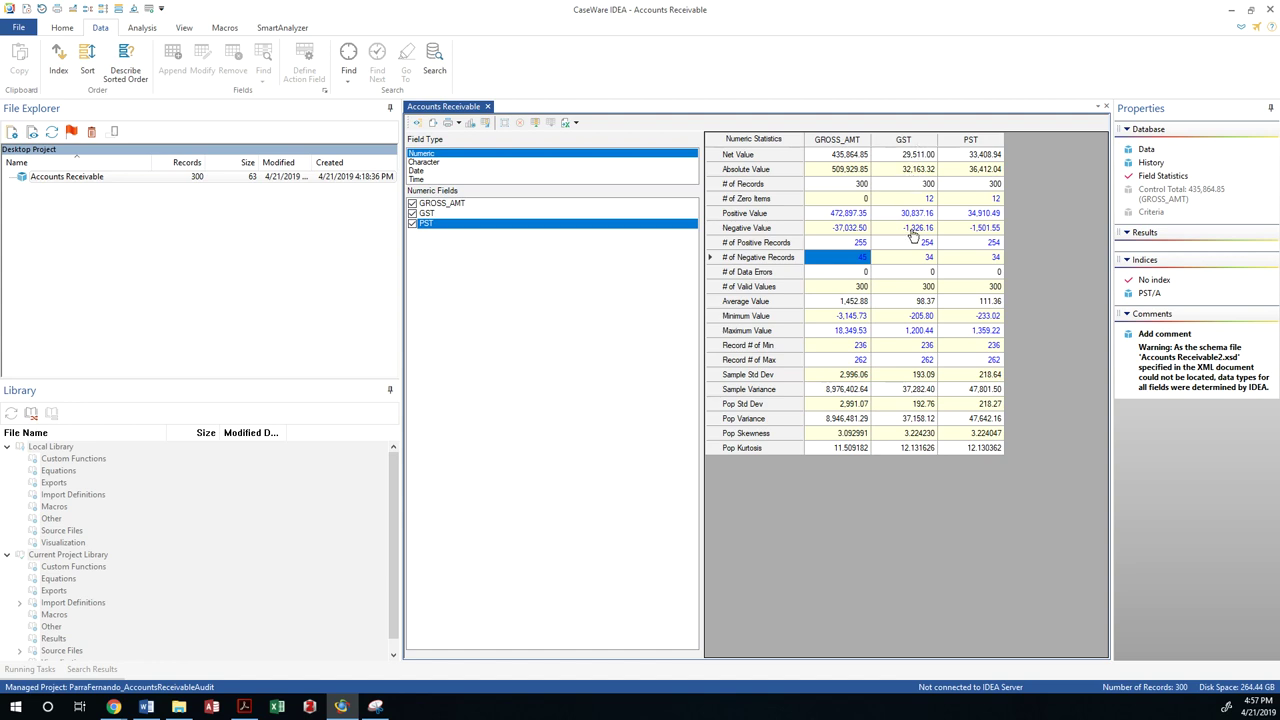
# Step: Compare the PST net value in Field Statistics with the workbook's PST control total
pyautogui.click(972, 155)
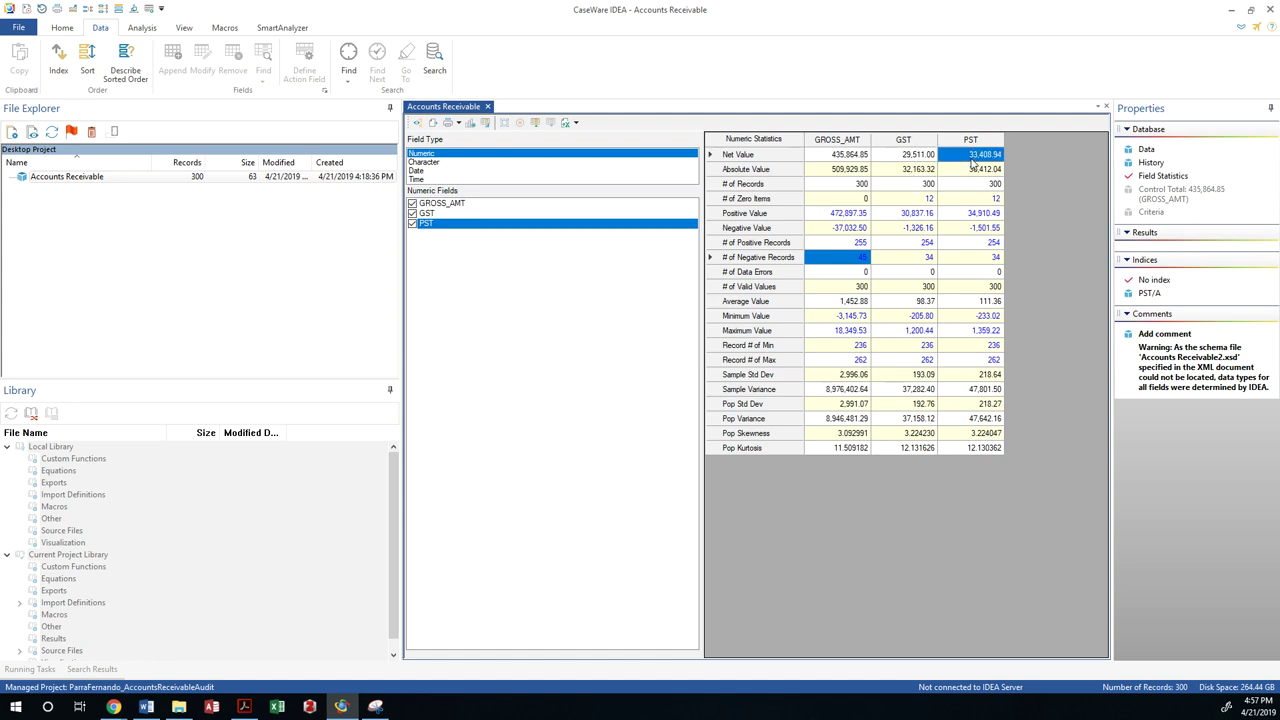
pyautogui.hotkey('alt', 'Tab')
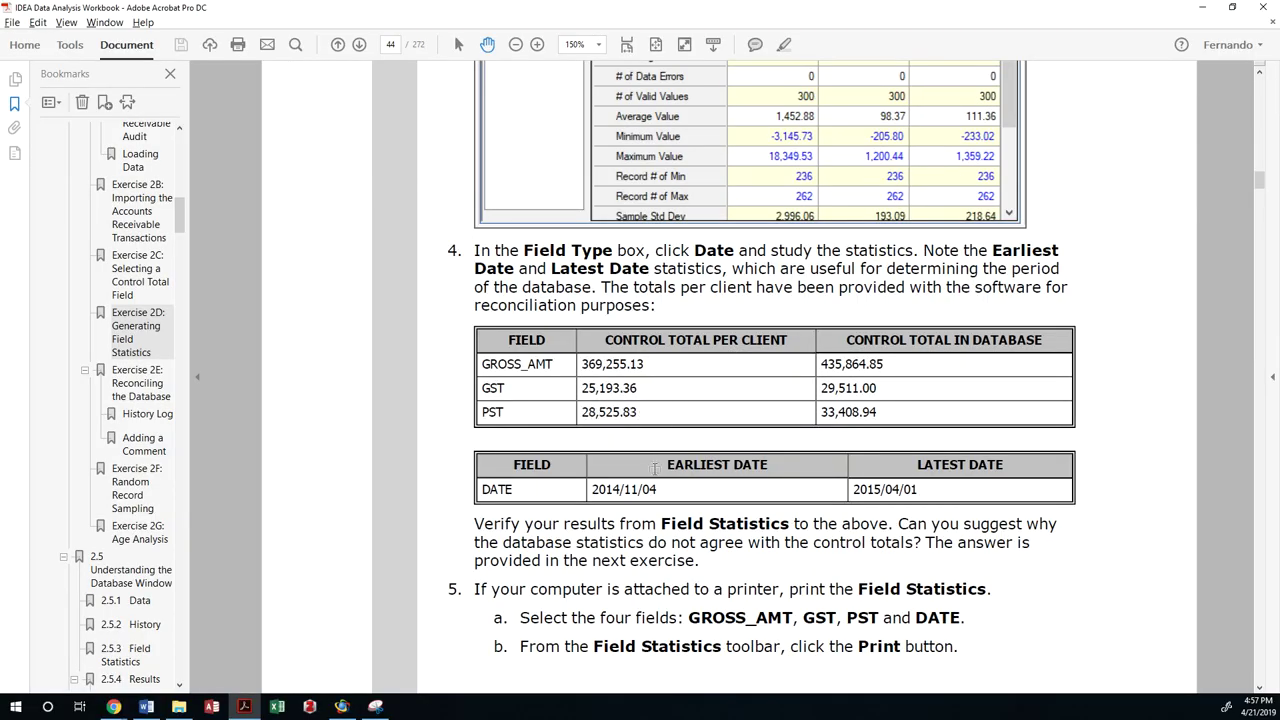
pyautogui.hotkey('alt', 'Tab')
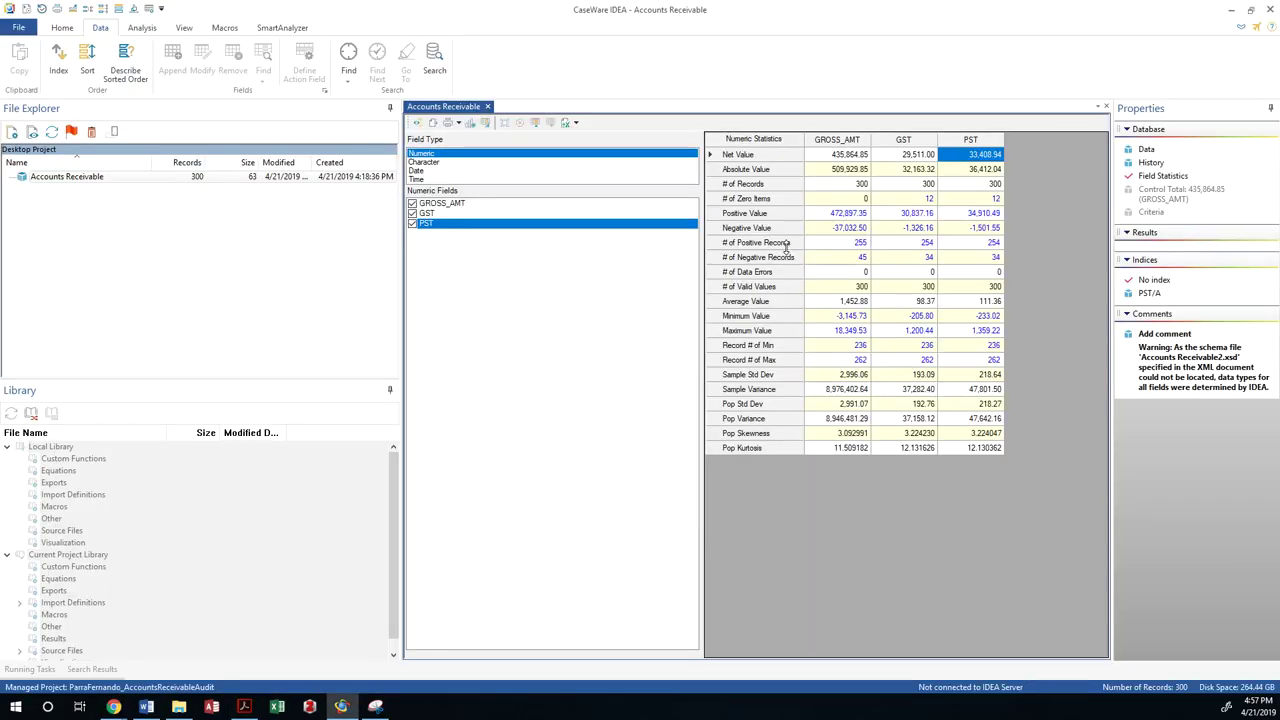
# Step: Switch to Date statistics and inspect DATE_DATE's November, December and April item counts
pyautogui.click(416, 171)
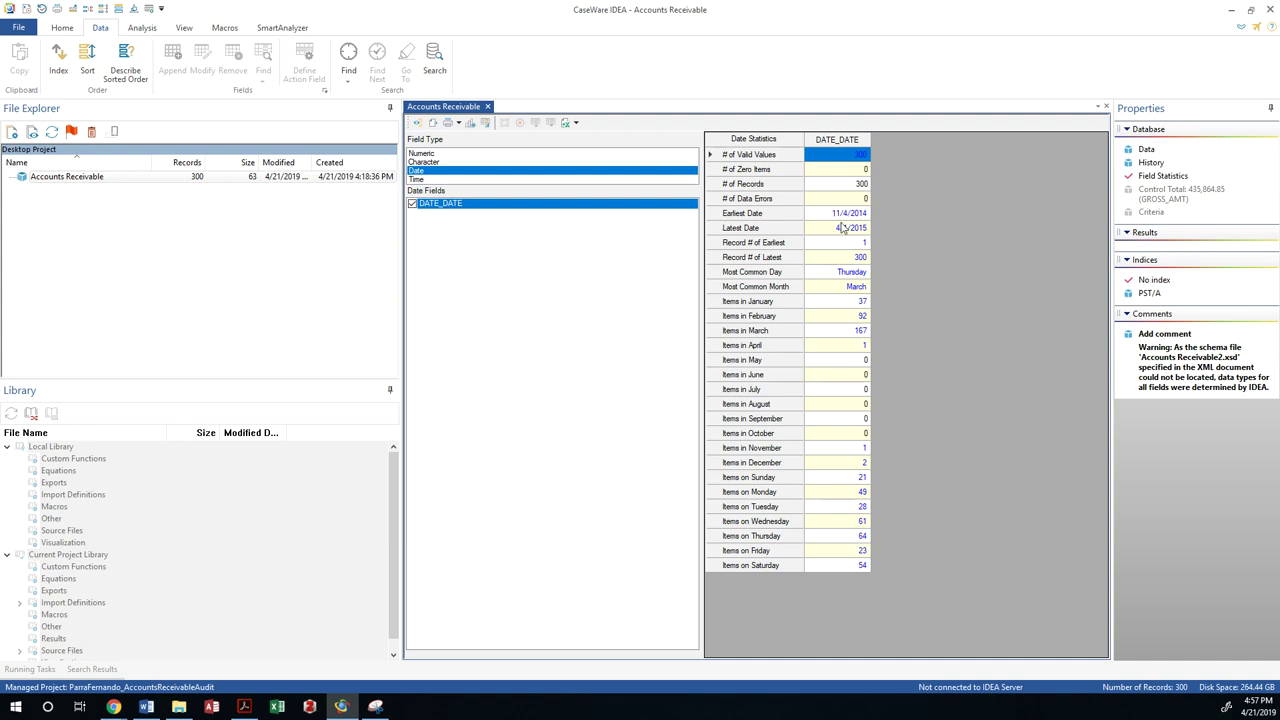
pyautogui.click(843, 450)
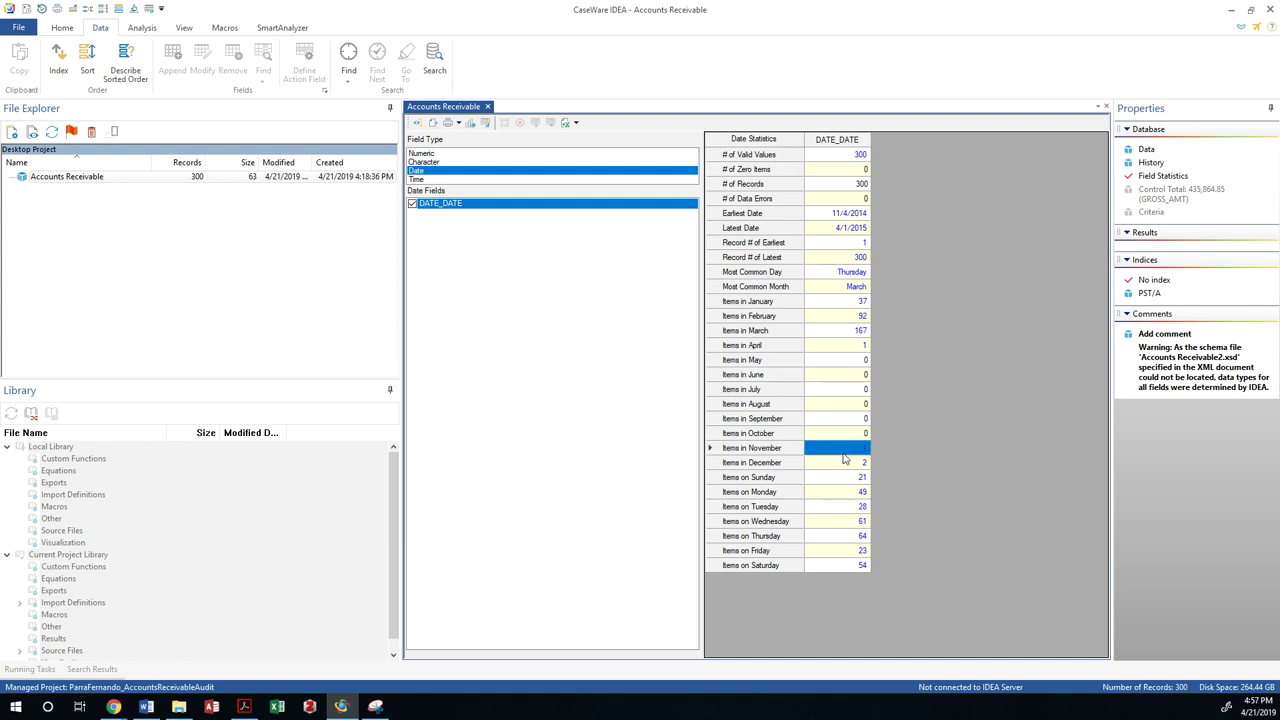
pyautogui.click(845, 466)
pyautogui.click(850, 346)
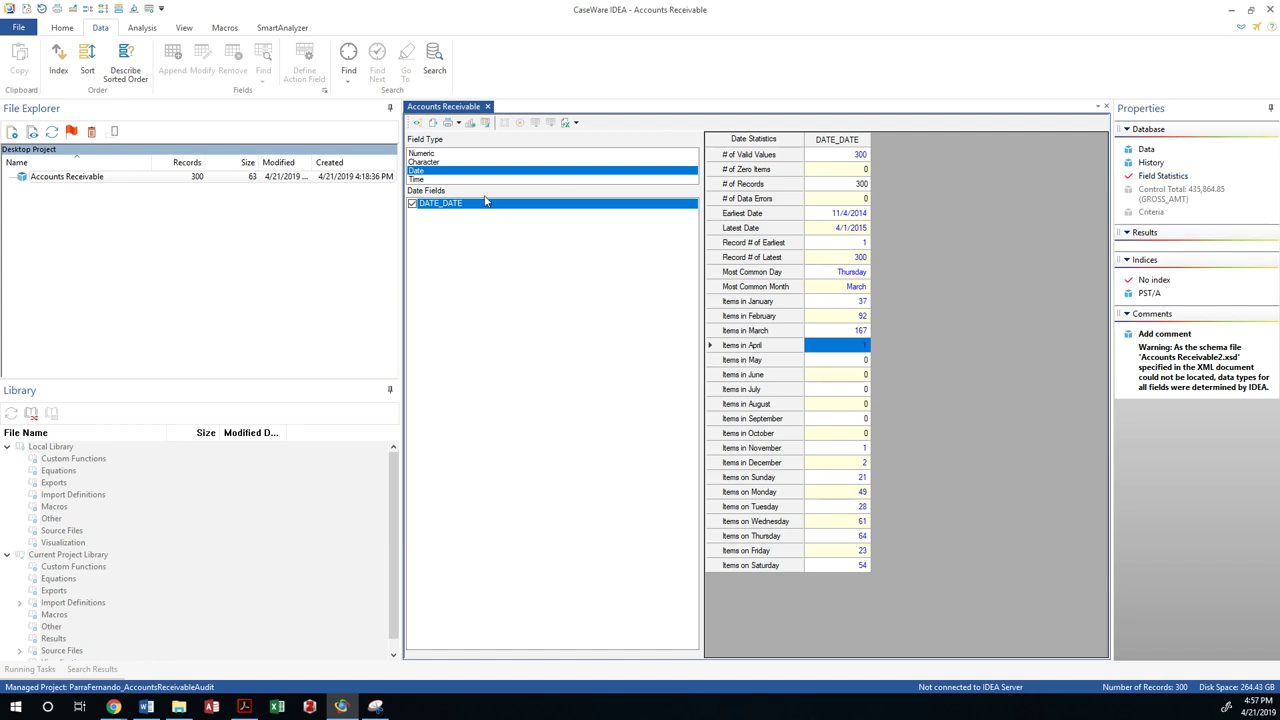
# Step: View character statistics for INVOICE_NO, then go through Numeric back to Date statistics
pyautogui.click(429, 162)
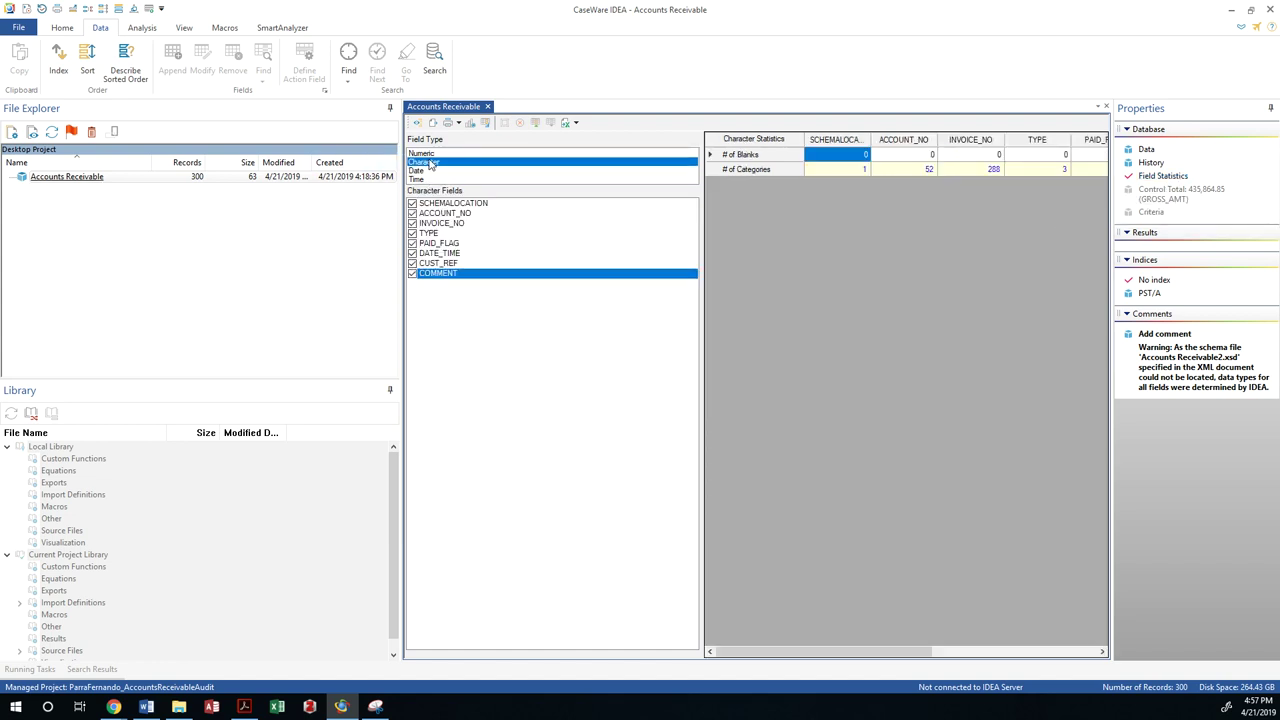
pyautogui.click(467, 225)
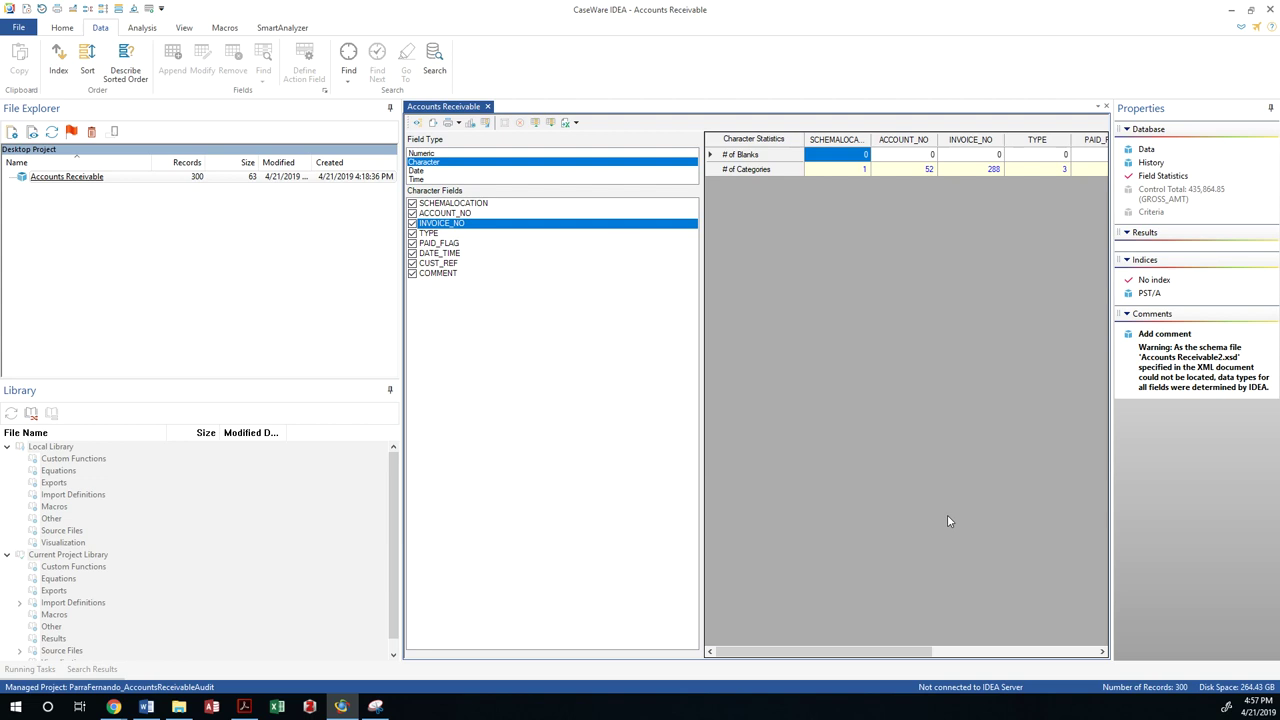
pyautogui.moveTo(877, 651); pyautogui.dragTo(723, 606)
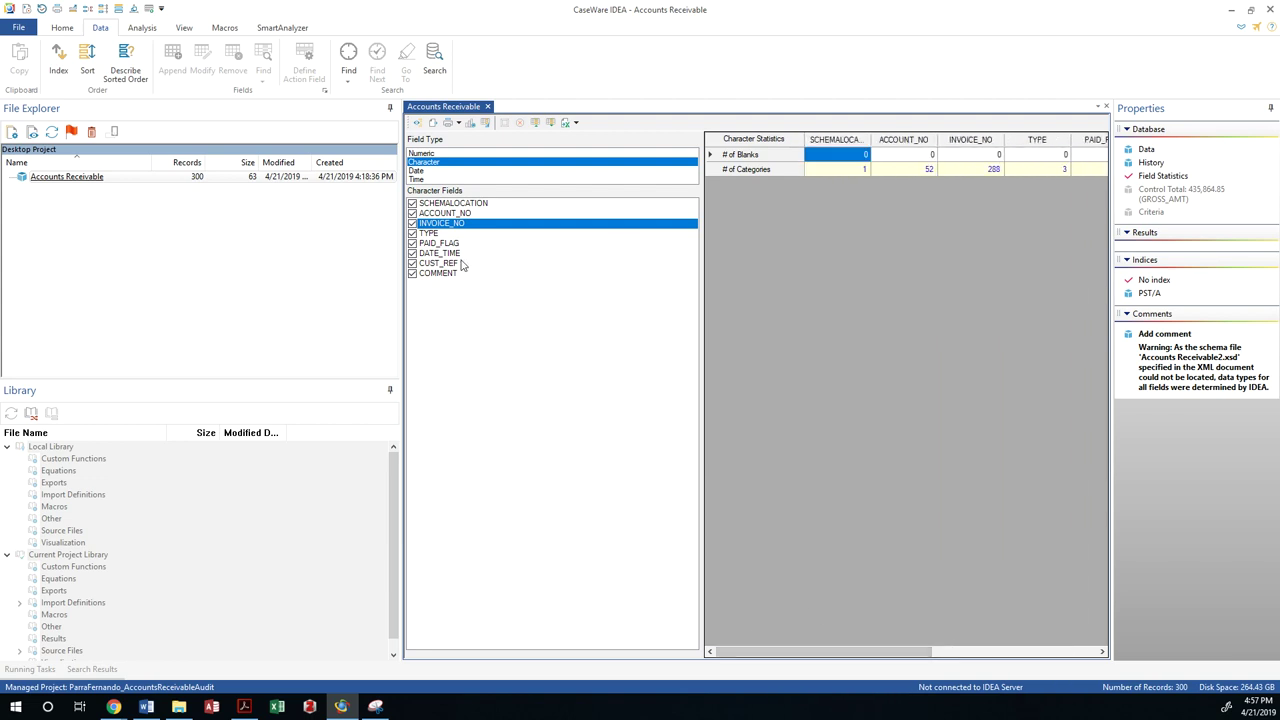
pyautogui.click(424, 153)
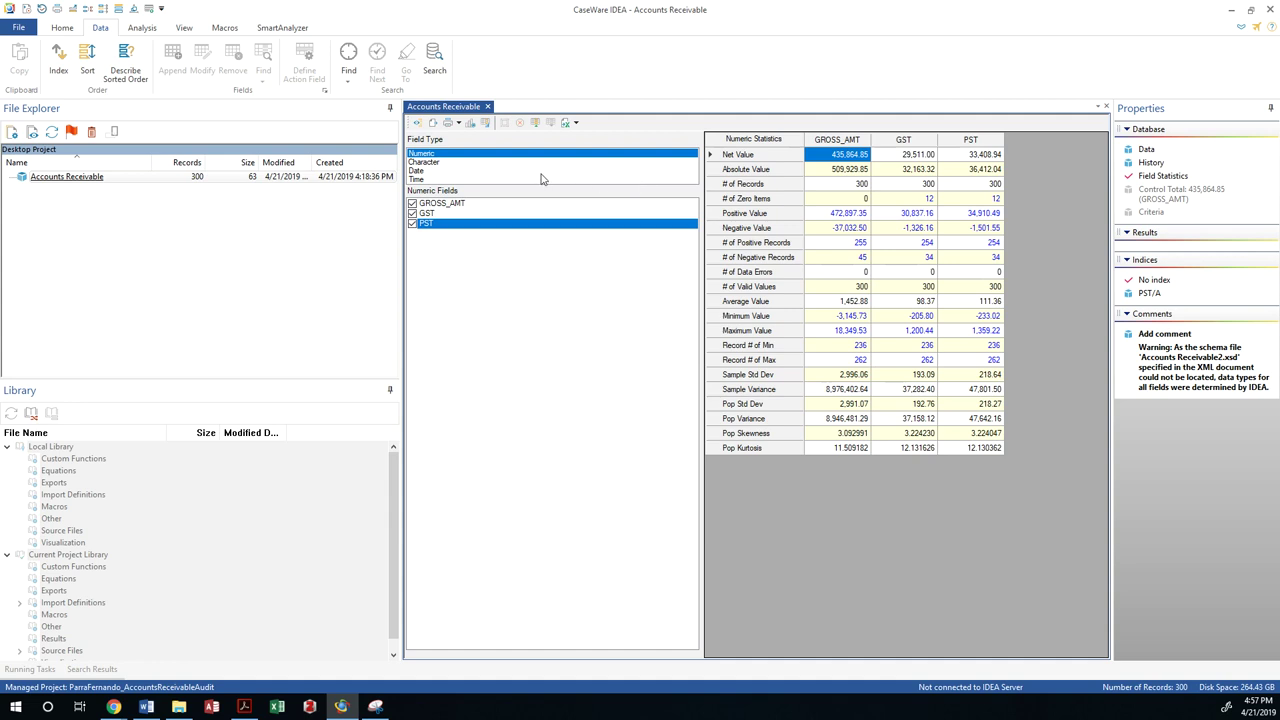
pyautogui.click(454, 172)
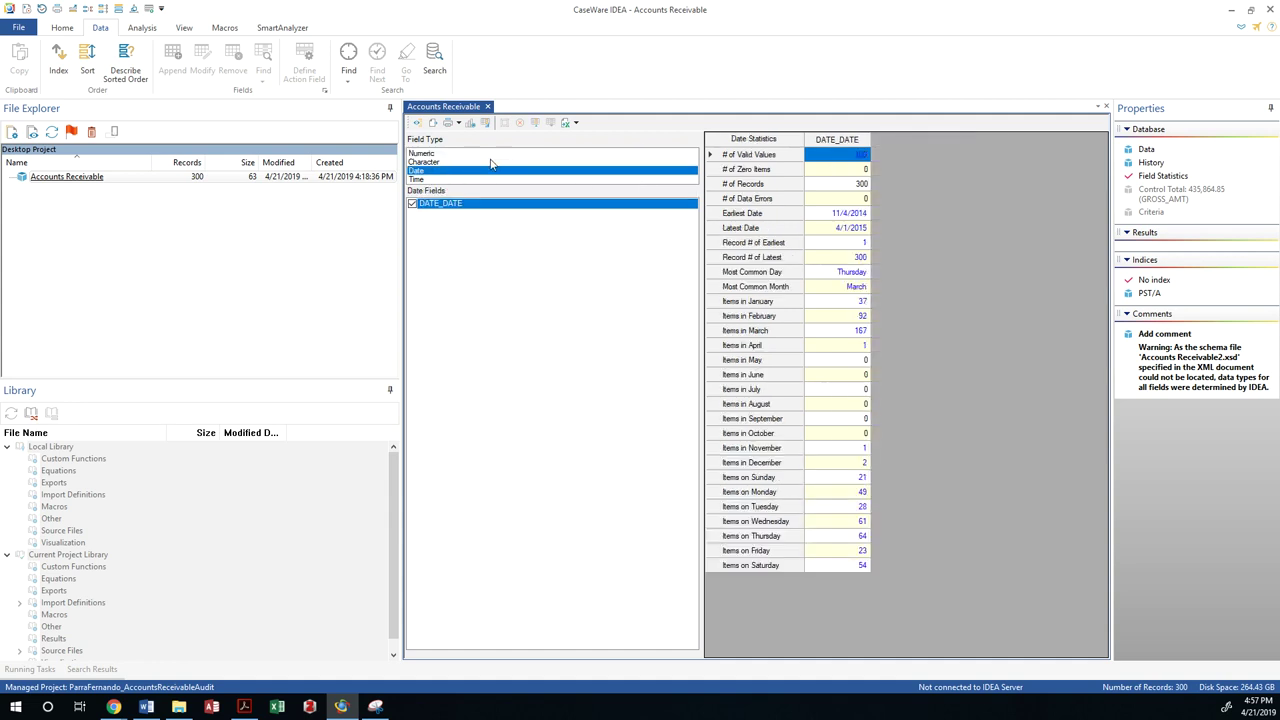
pyautogui.click(1150, 162)
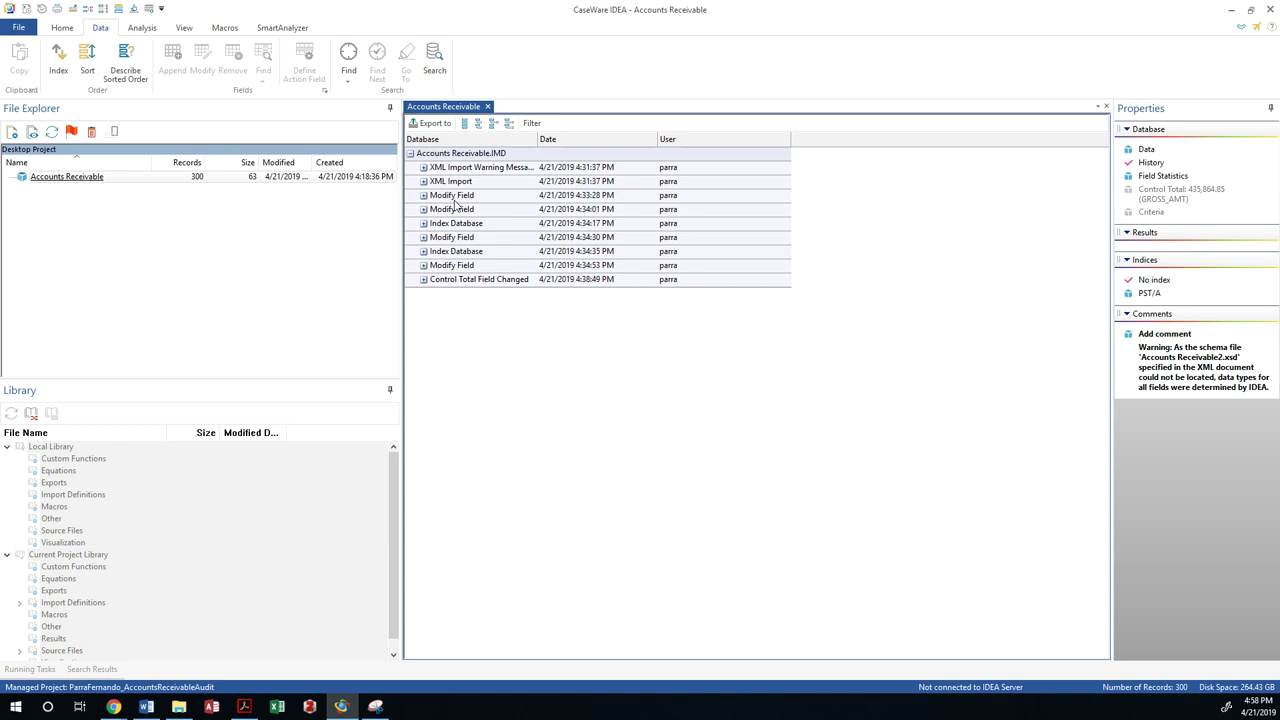
pyautogui.click(423, 210)
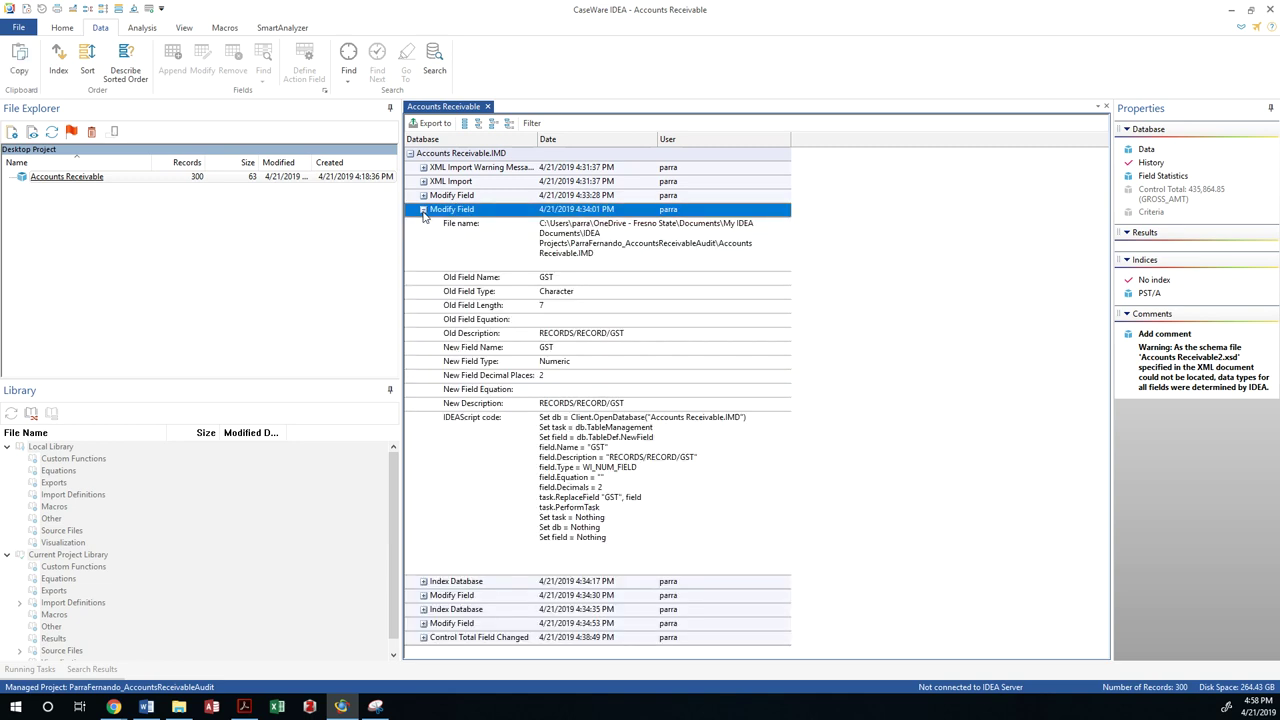
pyautogui.click(423, 211)
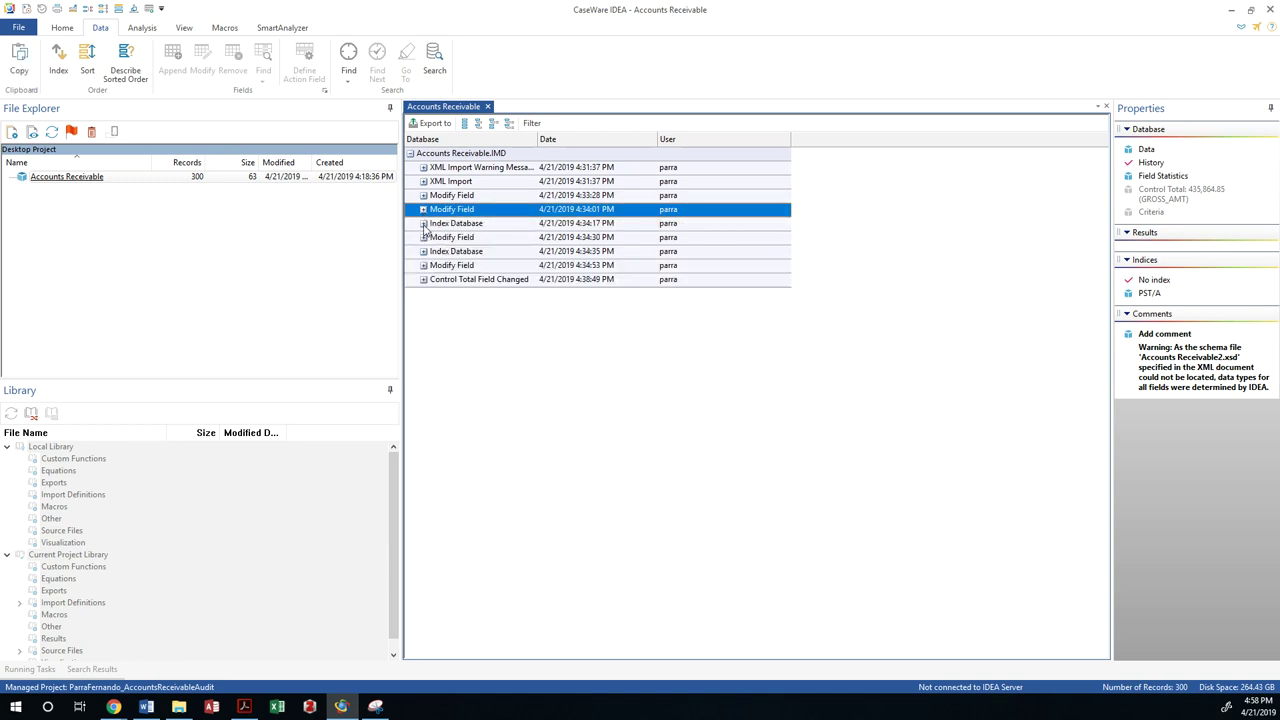
pyautogui.click(424, 225)
pyautogui.click(423, 224)
pyautogui.click(423, 224)
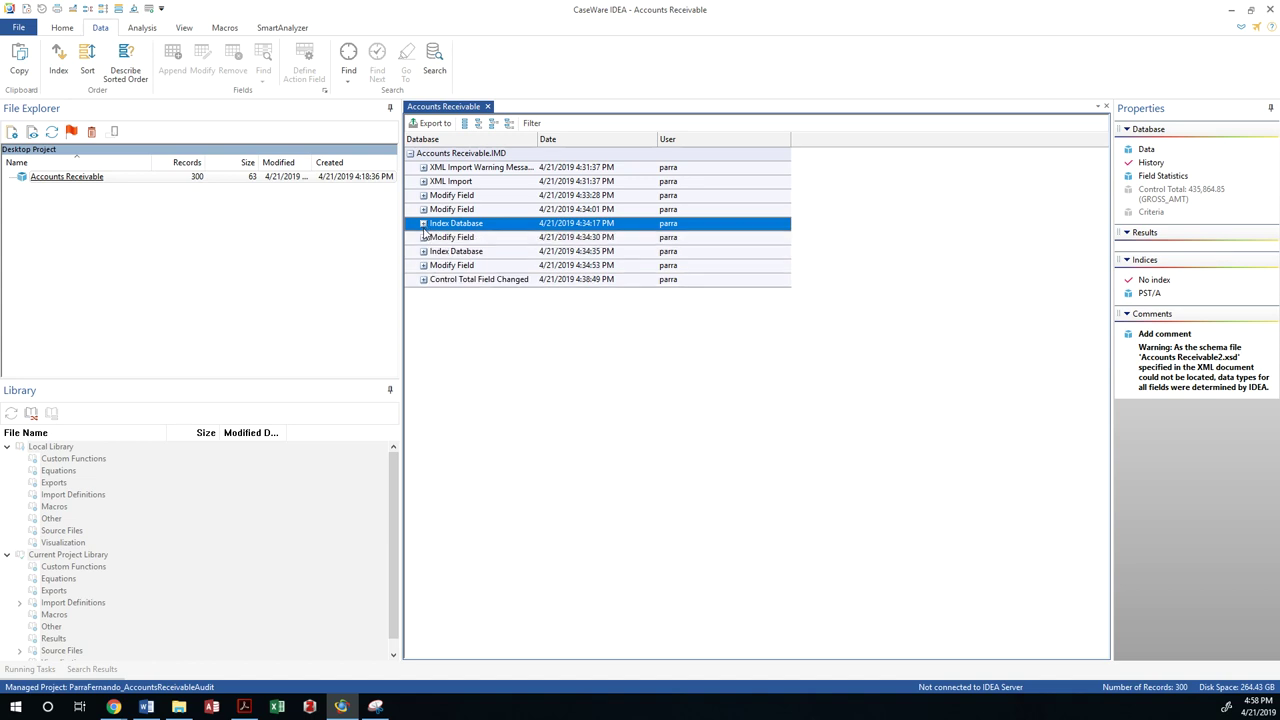
pyautogui.click(421, 240)
pyautogui.click(423, 238)
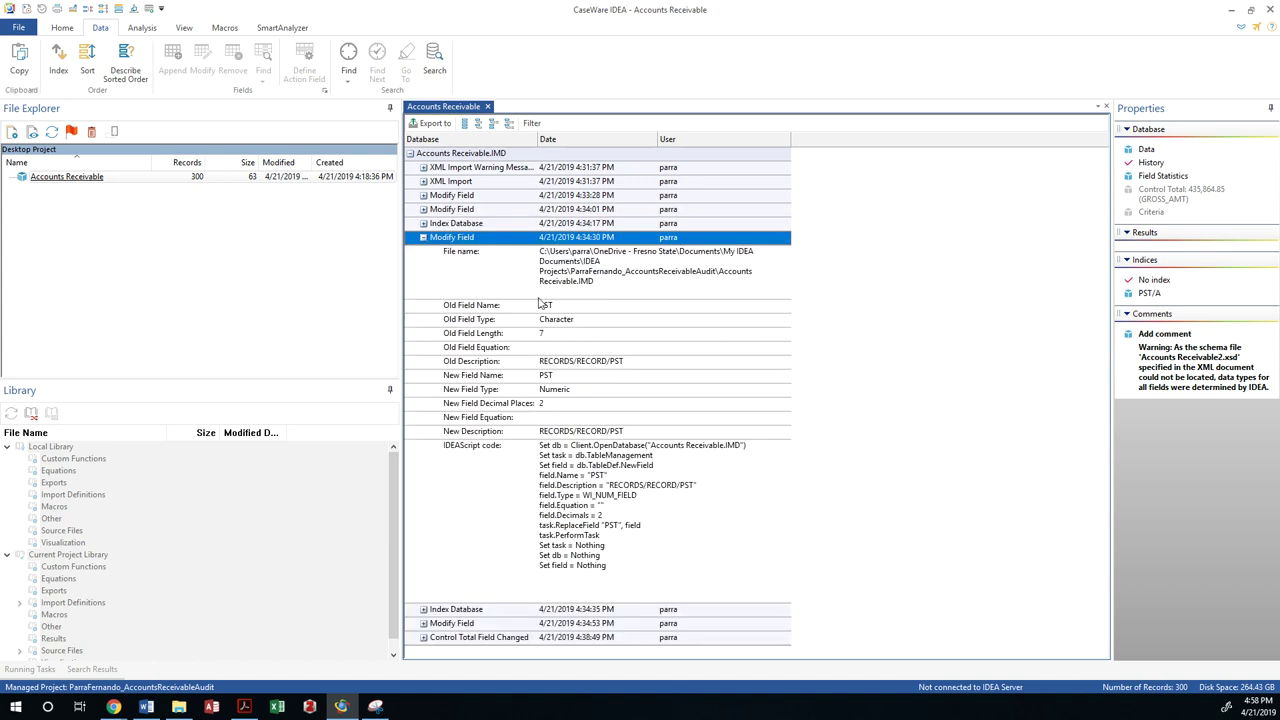
pyautogui.click(423, 238)
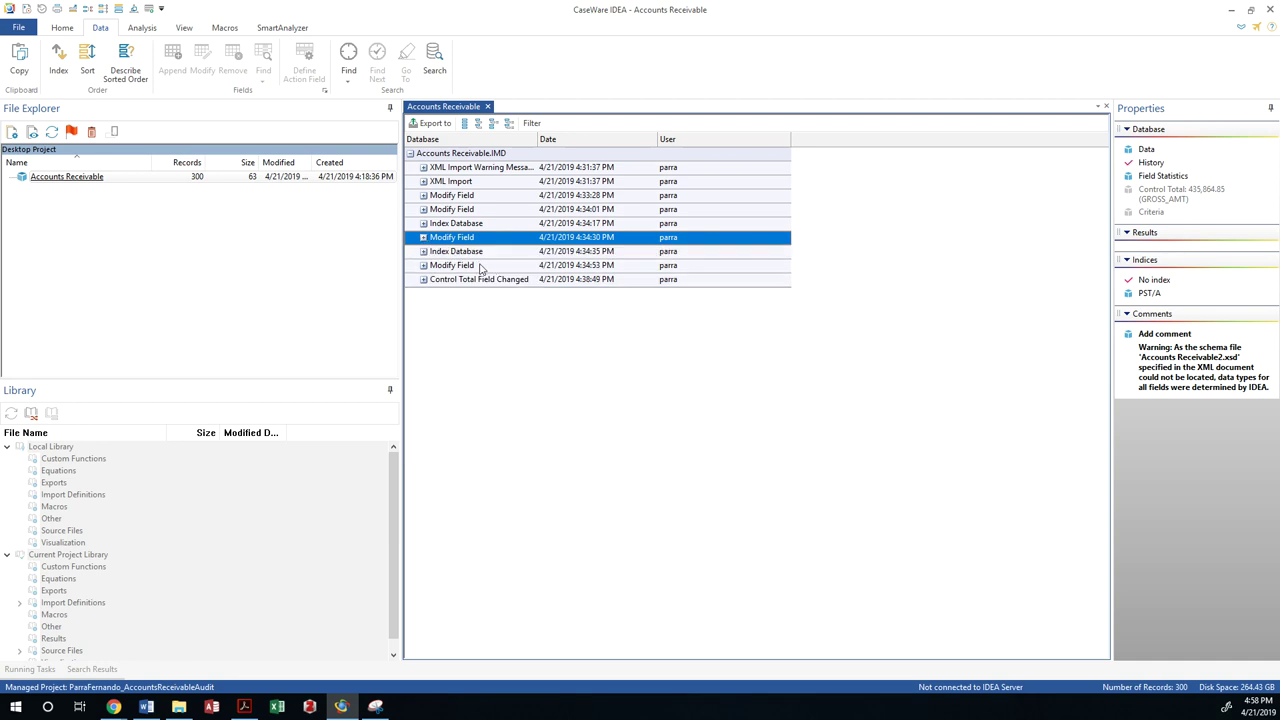
pyautogui.click(479, 268)
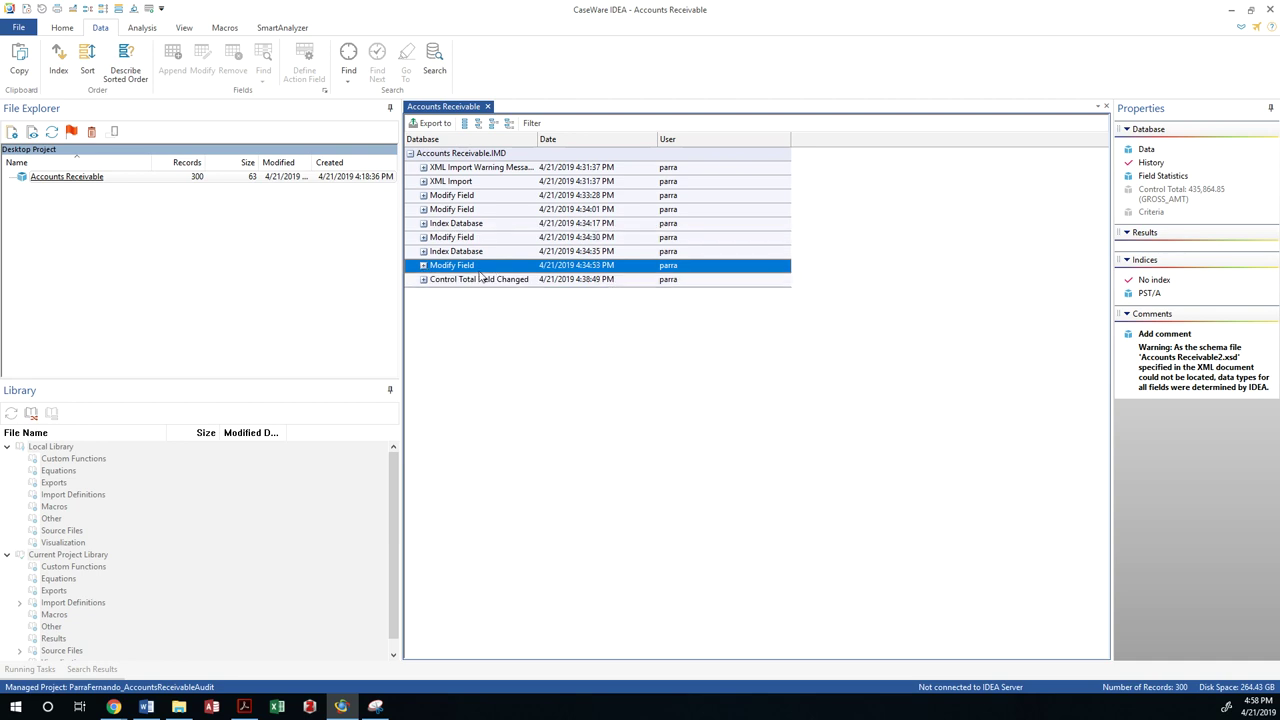
pyautogui.click(423, 266)
pyautogui.click(423, 266)
pyautogui.click(423, 280)
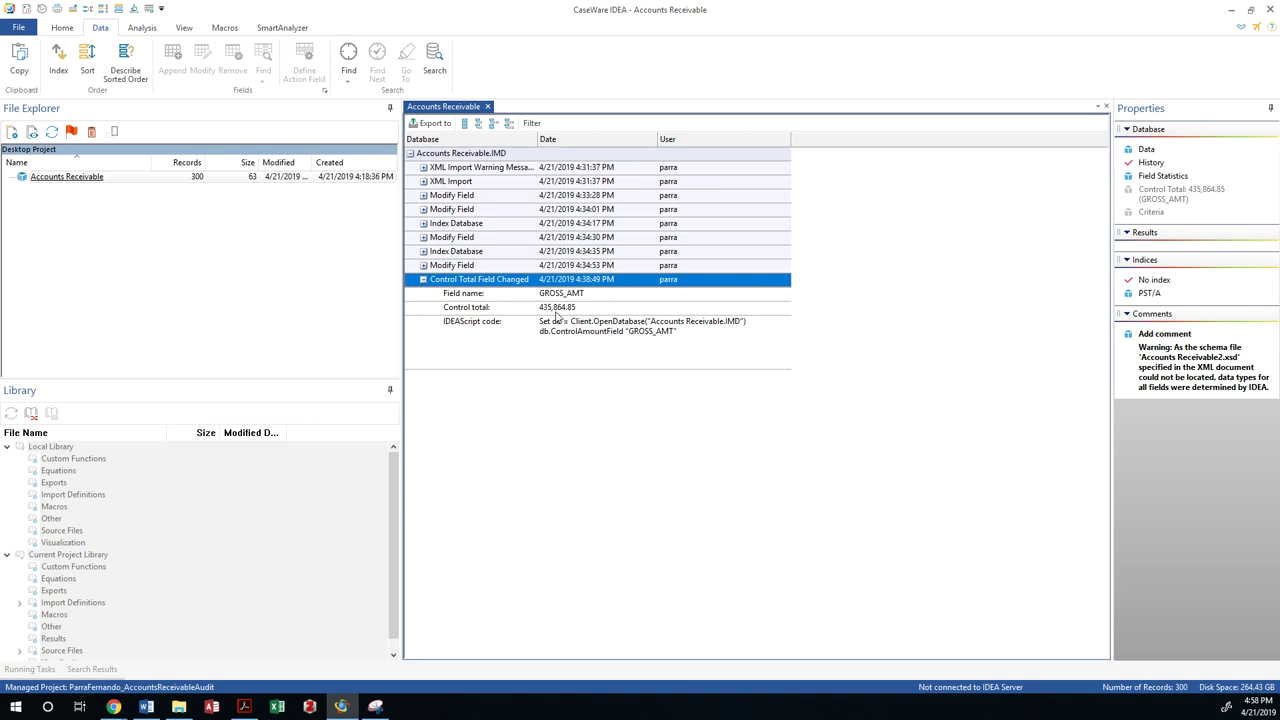
pyautogui.click(423, 280)
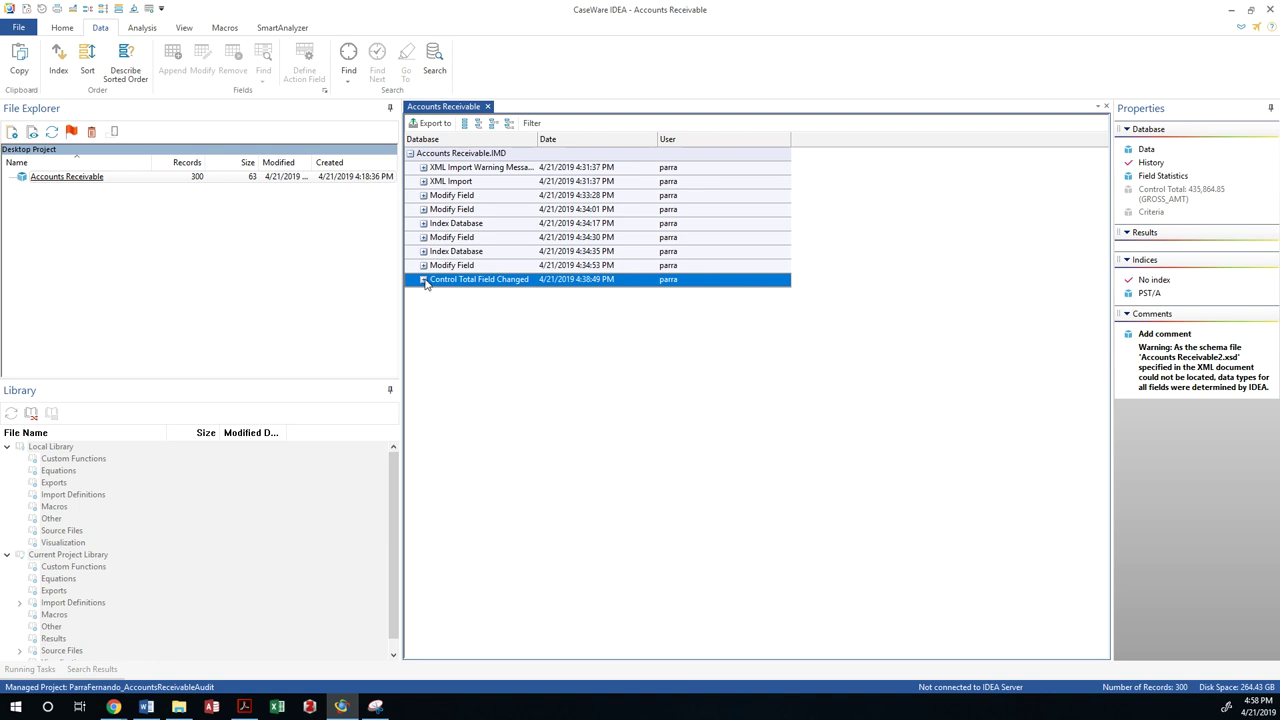
pyautogui.click(424, 182)
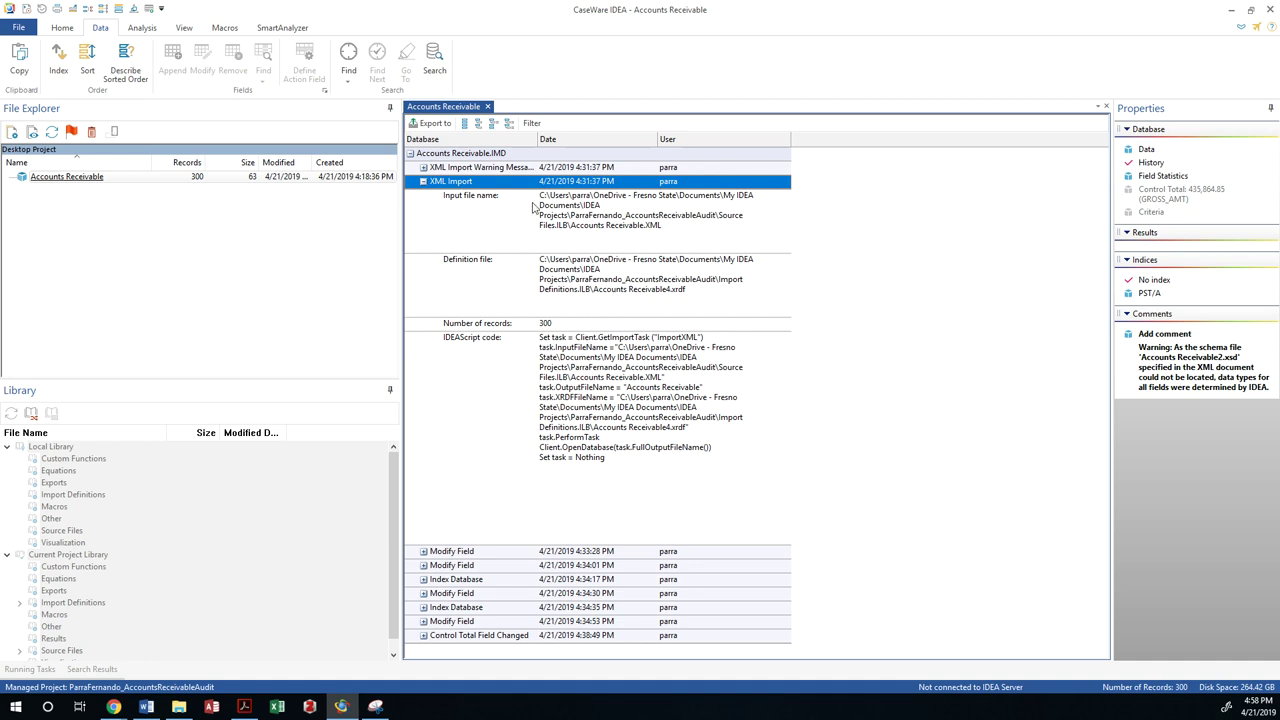
pyautogui.click(423, 181)
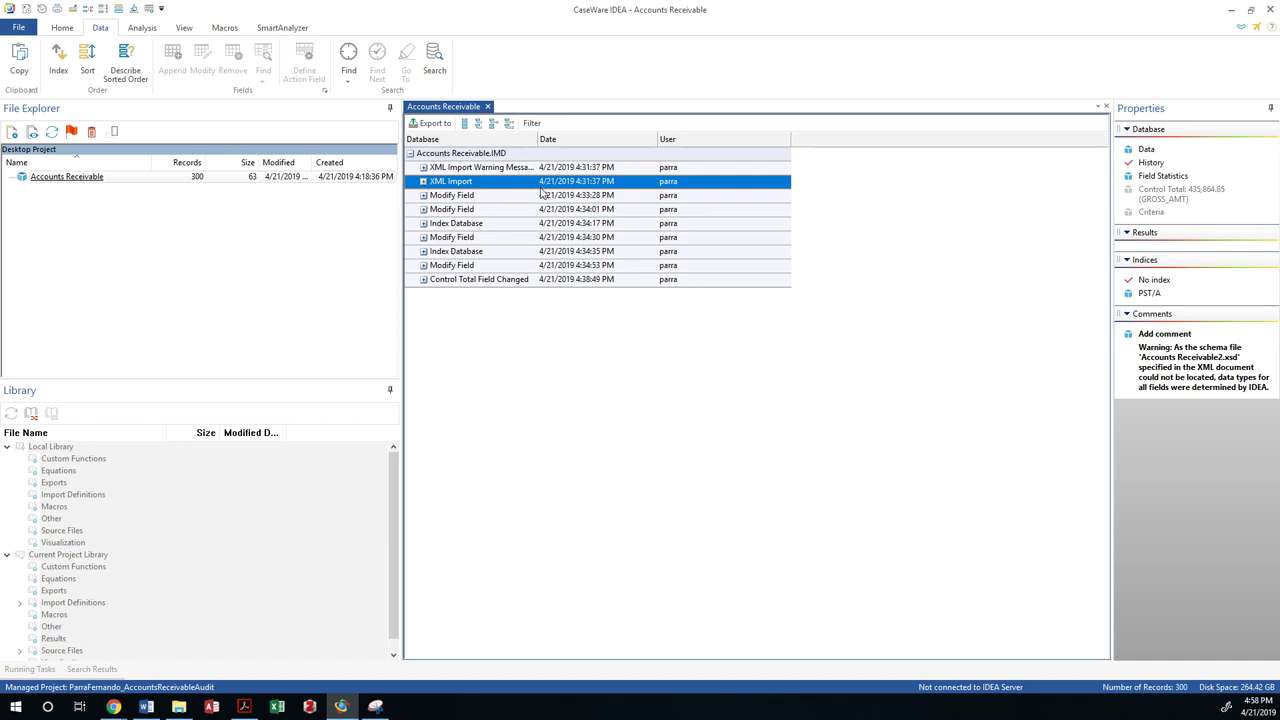
pyautogui.click(1162, 176)
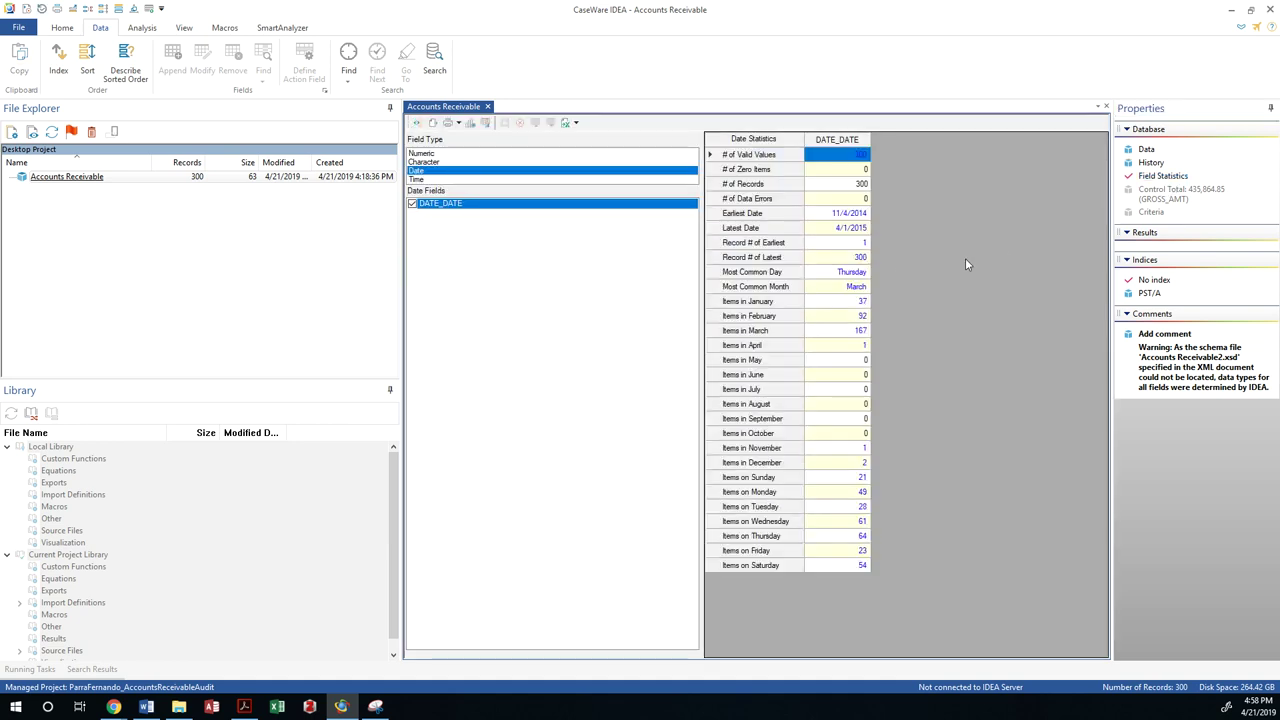
# Step: Show the numeric statistics again, then switch to the workbook's control-totals page
pyautogui.click(436, 154)
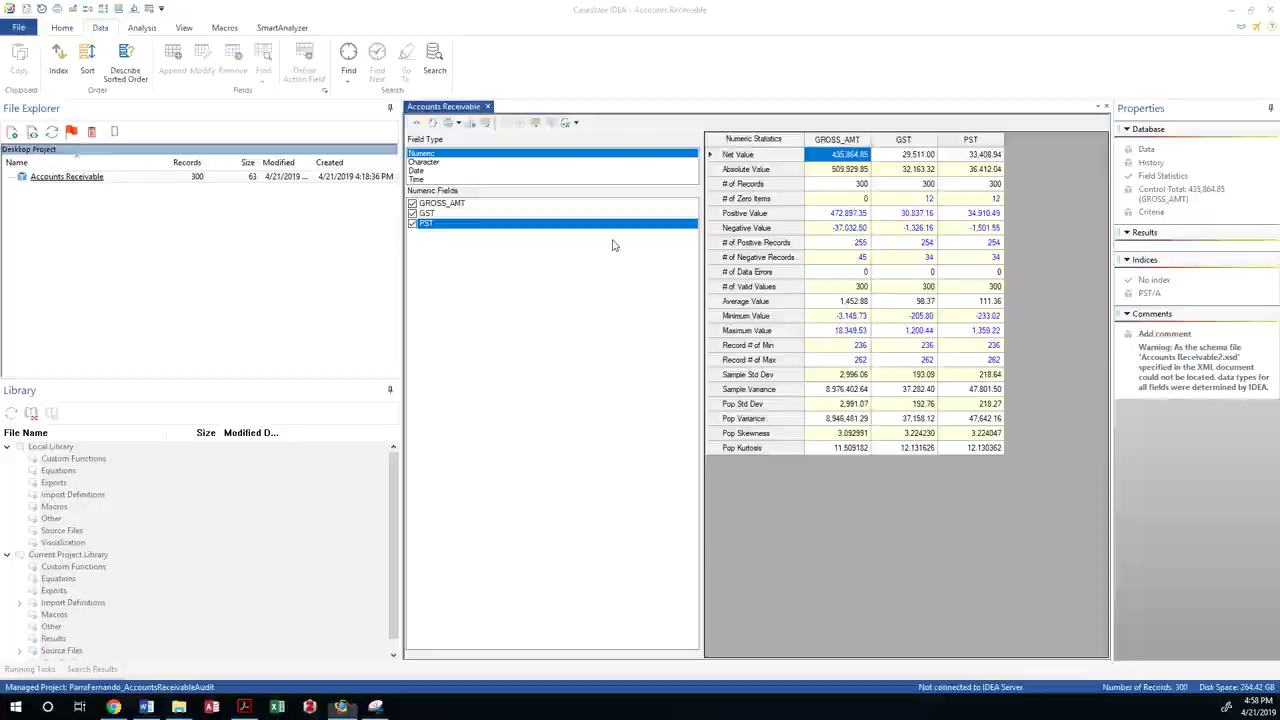
pyautogui.hotkey('alt', 'Tab')
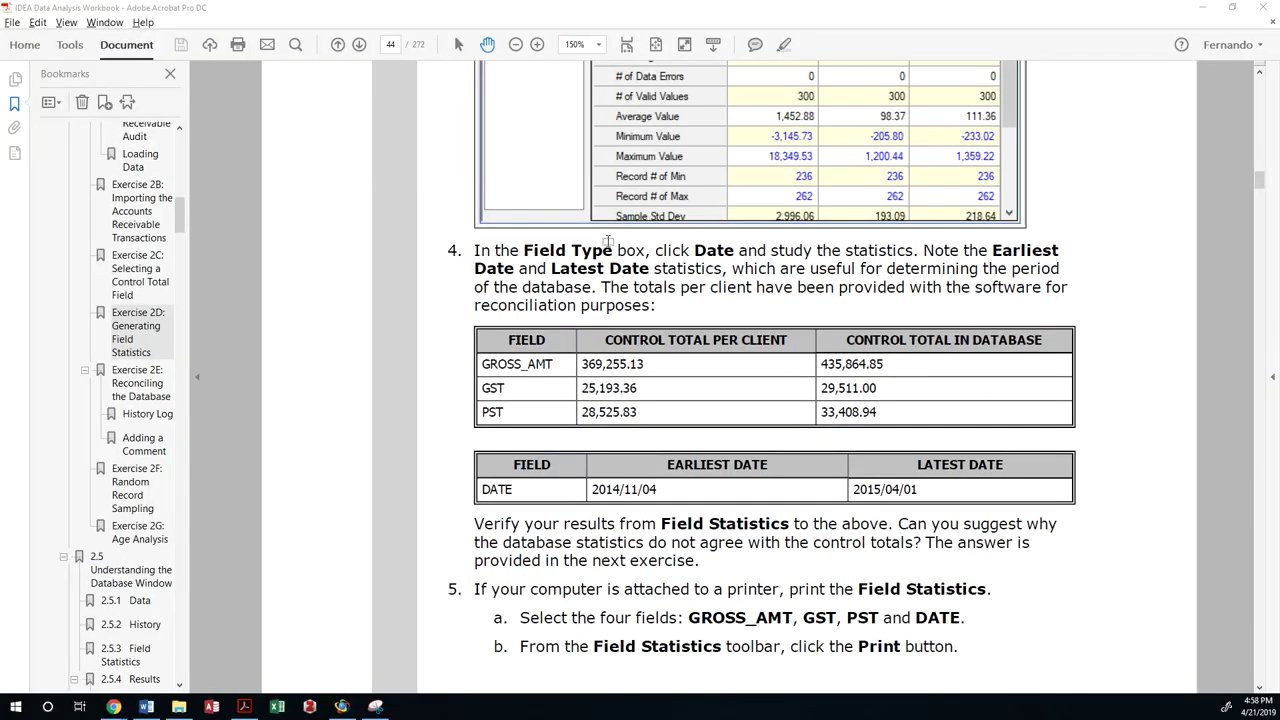
pyautogui.hotkey('alt', 'Tab')
pyautogui.scroll(-5, 563, 418)
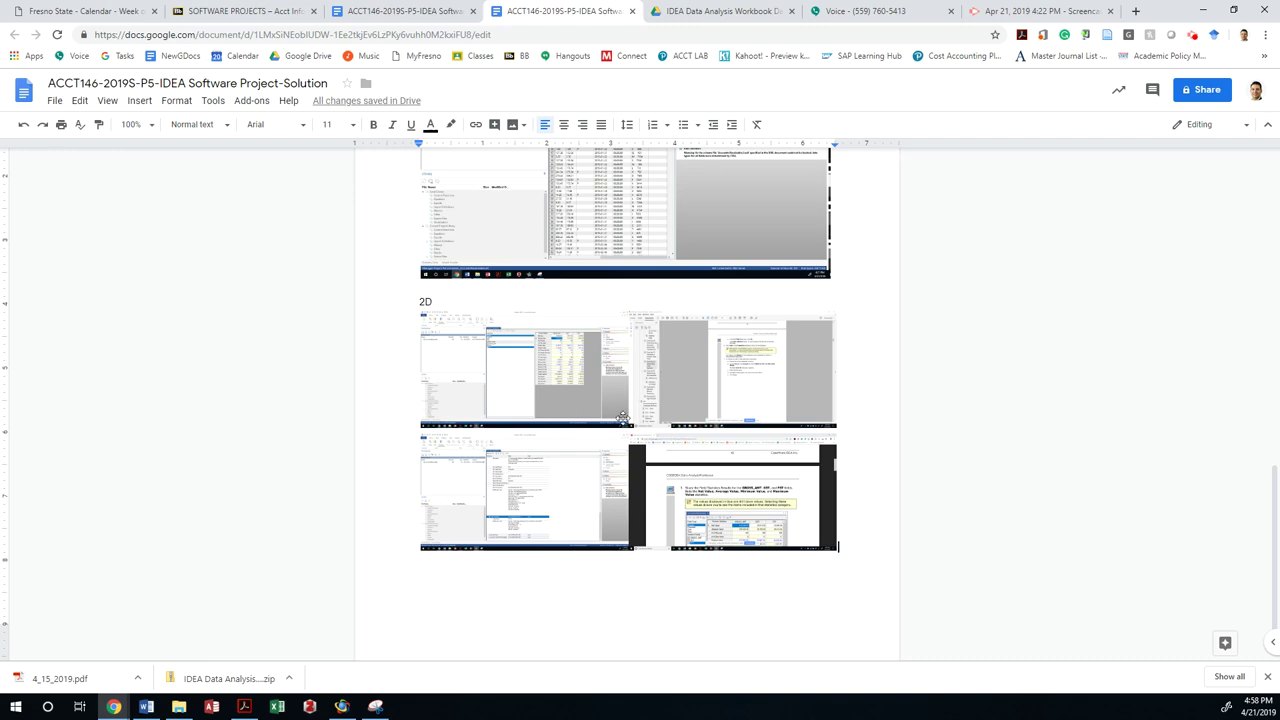
pyautogui.hotkey('alt', 'Tab')
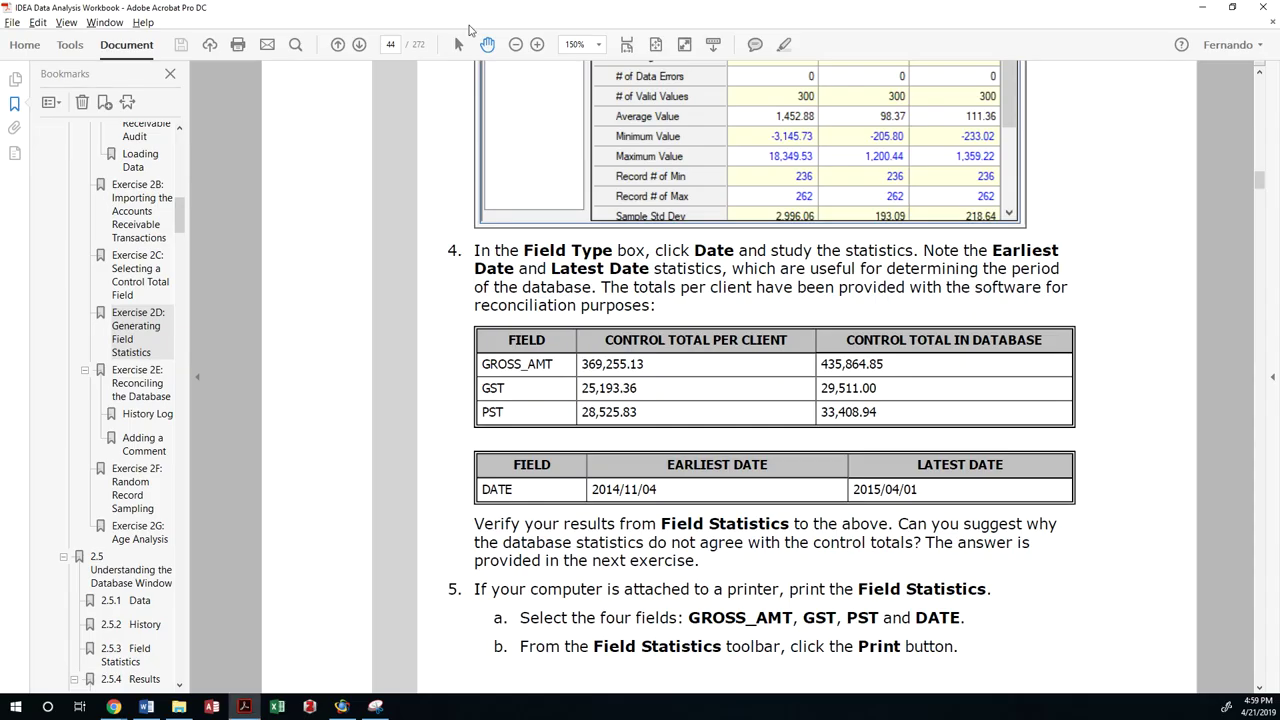
pyautogui.hotkey('alt', 'Tab')
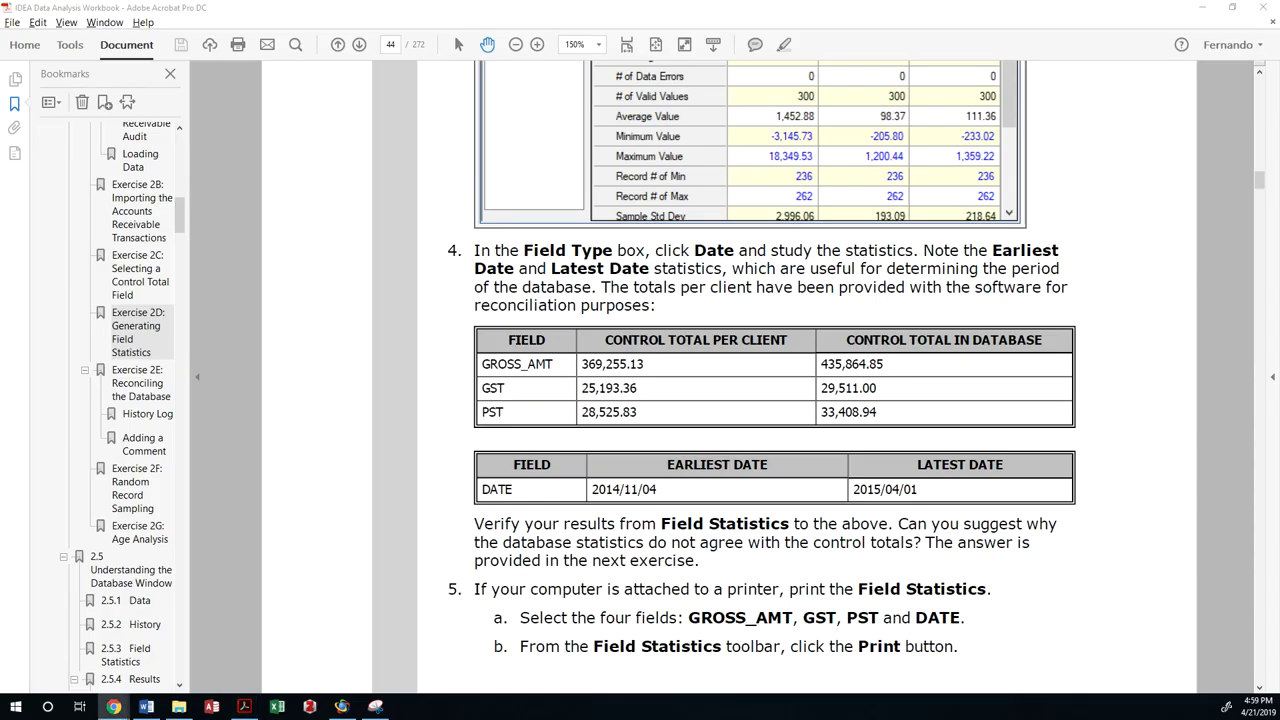